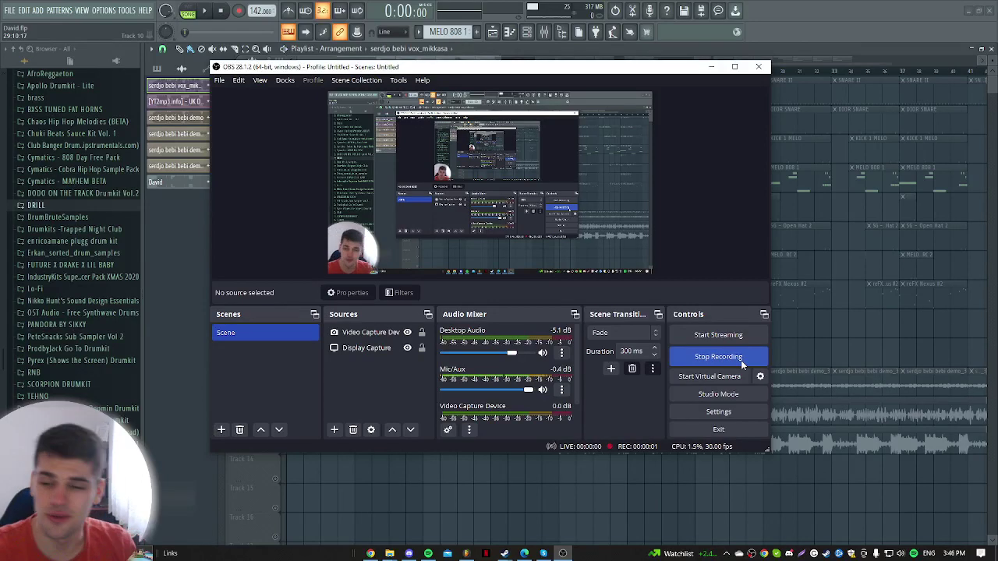
Step: Minimize the OBS window to bring the FL Studio playlist into view
{"action": "left_click", "coordinate": [711, 66]}
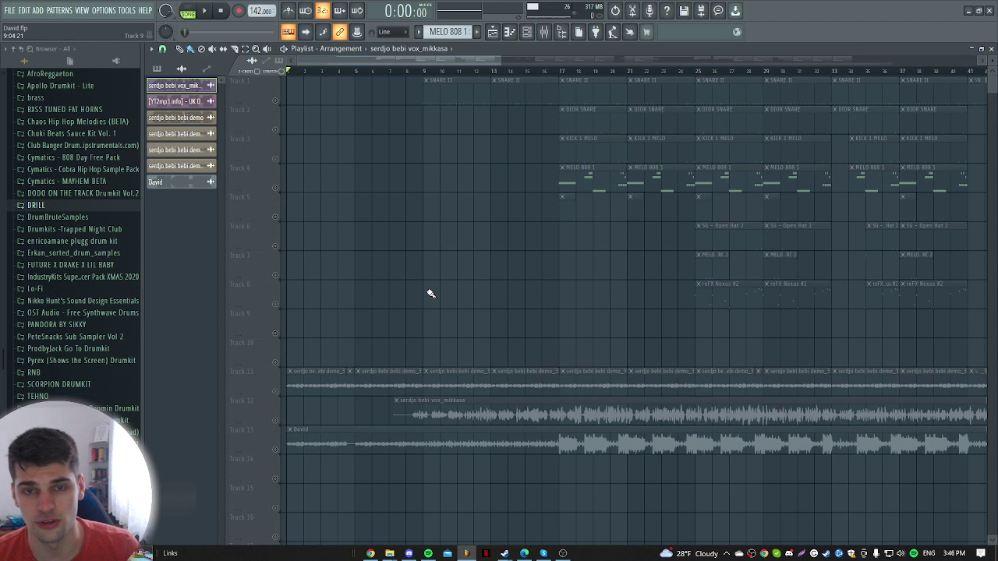
{"action": "scroll", "coordinate": [417, 275], "scroll_direction": "down", "scroll_amount": 3, "text": "ctrl"}
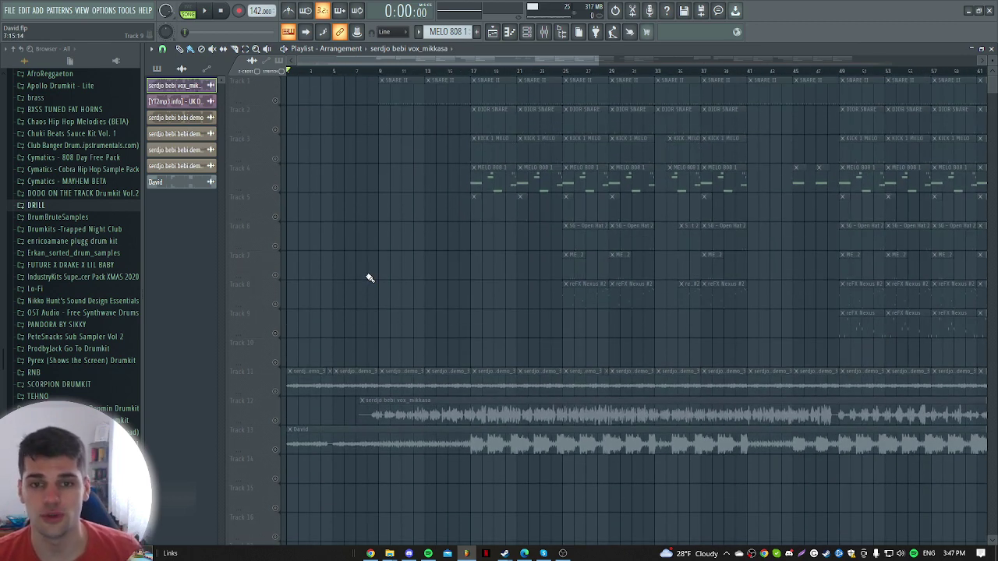
{"action": "scroll", "coordinate": [371, 279], "scroll_direction": "down", "scroll_amount": 1}
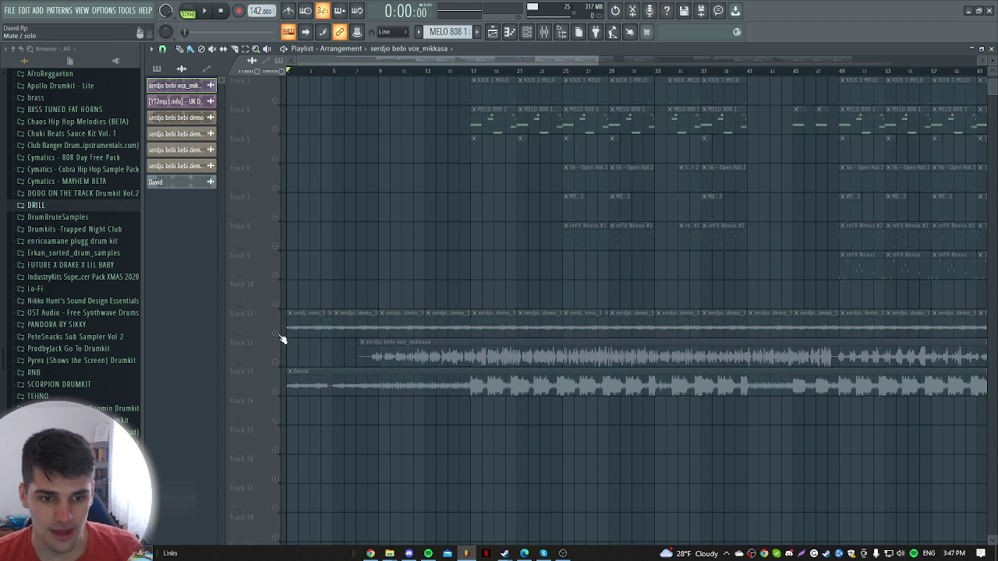
{"action": "scroll", "coordinate": [304, 348], "scroll_direction": "up", "scroll_amount": 1}
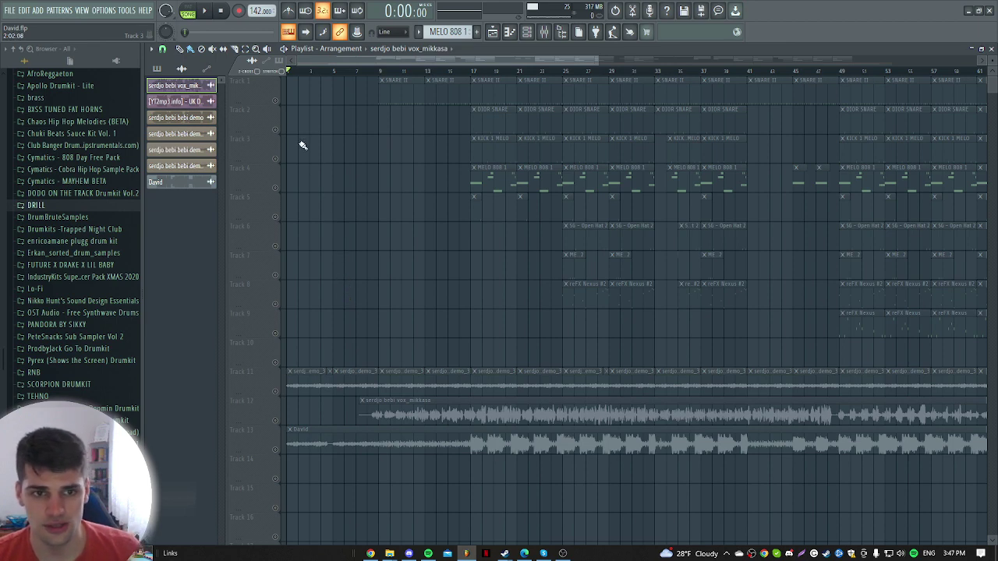
Step: Unmute all playlist tracks, then mute tracks 11, 12 and 13
{"action": "right_click", "coordinate": [275, 100]}
{"action": "left_click", "coordinate": [275, 391]}
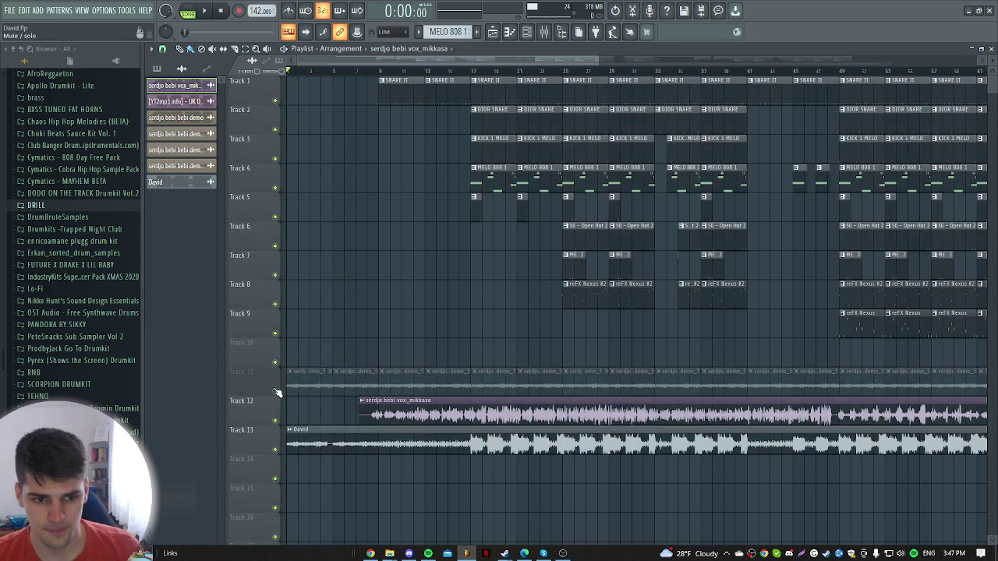
{"action": "left_click", "coordinate": [274, 450]}
{"action": "left_click", "coordinate": [274, 420]}
Step: Play the arrangement from just before bar 9 and from bar 25, unmuting track 11 during playback
{"action": "left_click", "coordinate": [377, 71]}
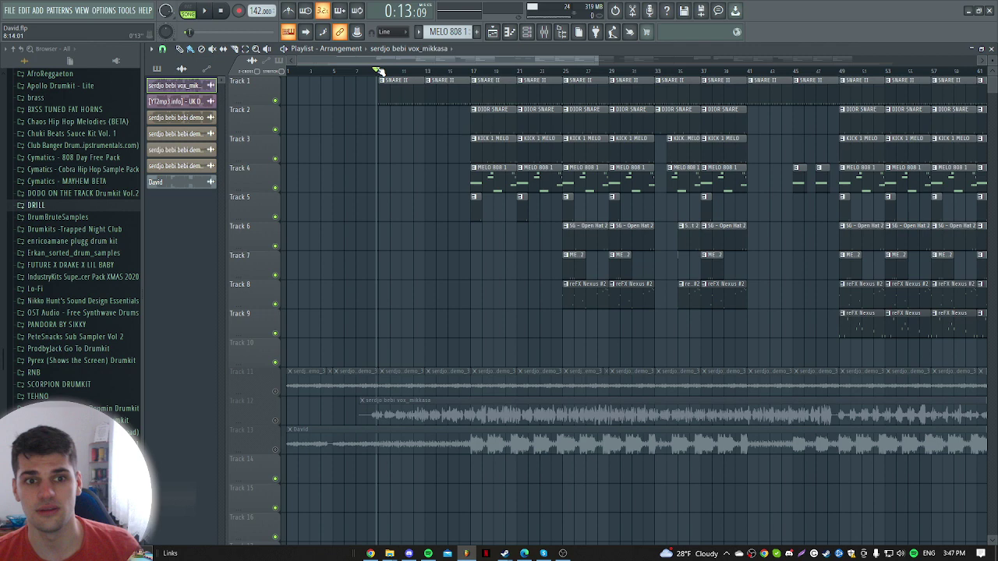
{"action": "key", "text": "space"}
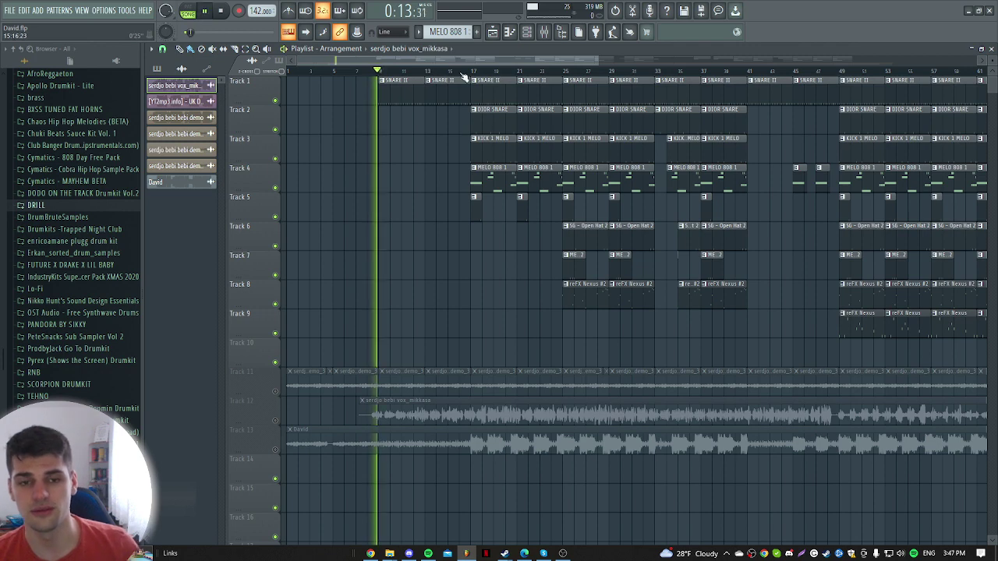
{"action": "left_click", "coordinate": [566, 71]}
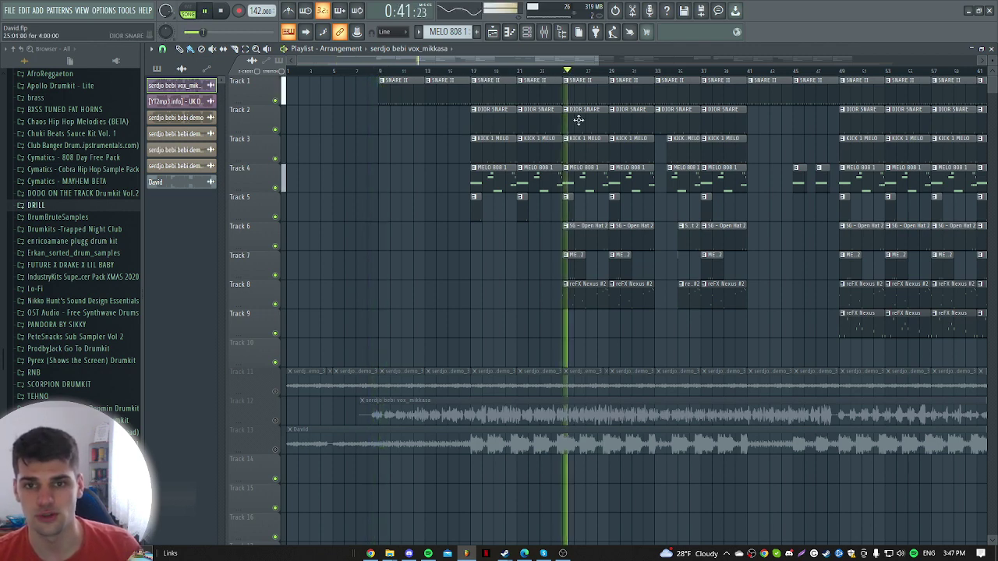
{"action": "left_click", "coordinate": [275, 391]}
Step: Set the system speaker volume to 35 and stop the playback
{"action": "left_click", "coordinate": [899, 554]}
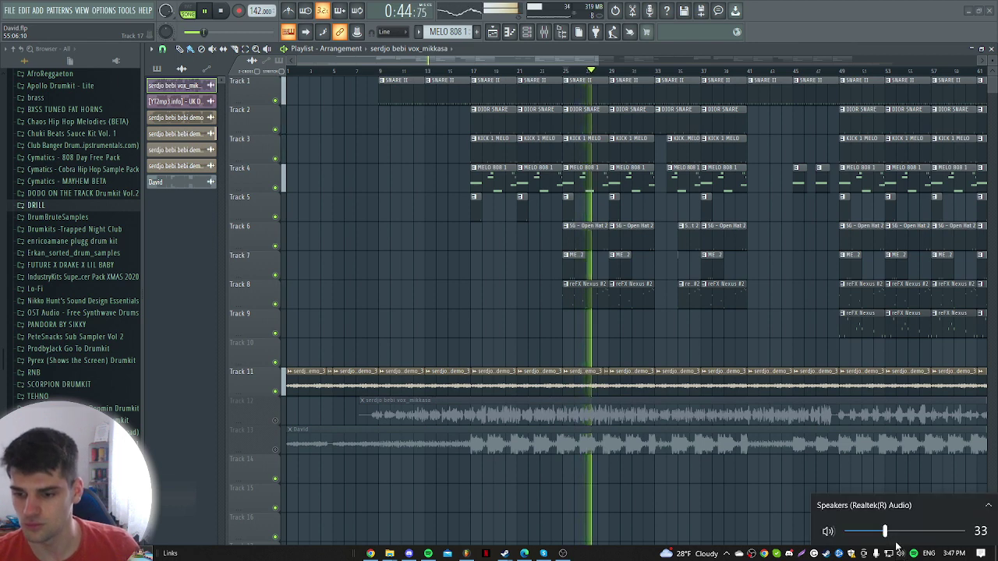
{"action": "left_click", "coordinate": [876, 532]}
{"action": "right_click", "coordinate": [793, 335]}
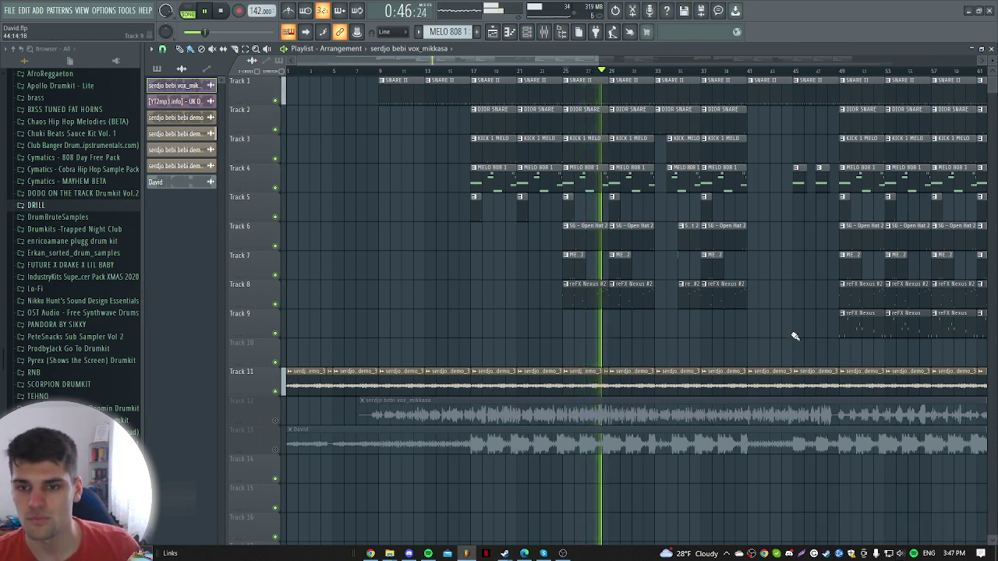
{"action": "left_click", "coordinate": [902, 555]}
{"action": "scroll", "coordinate": [899, 552], "scroll_direction": "up", "scroll_amount": 5}
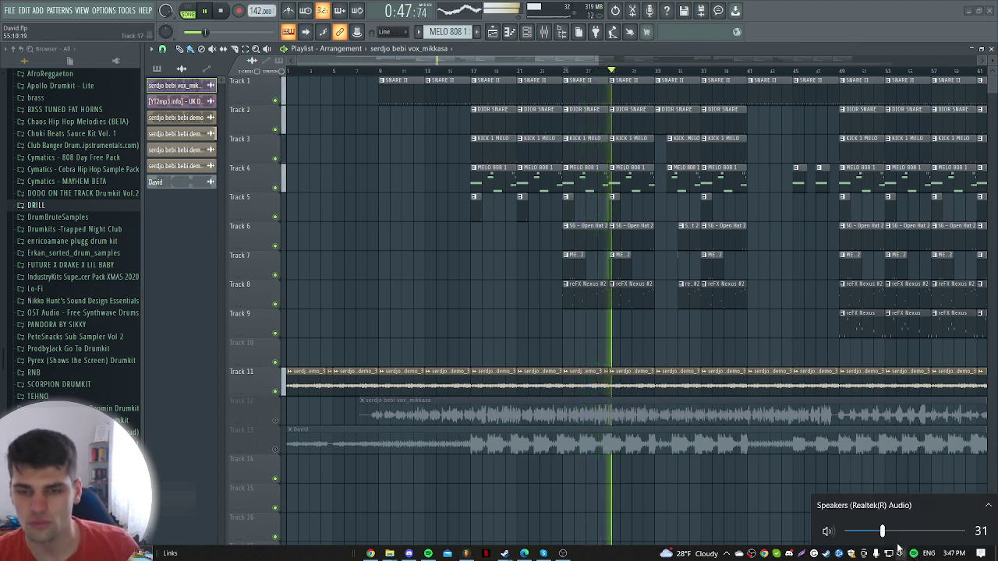
{"action": "right_click", "coordinate": [742, 326]}
{"action": "key", "text": "space"}
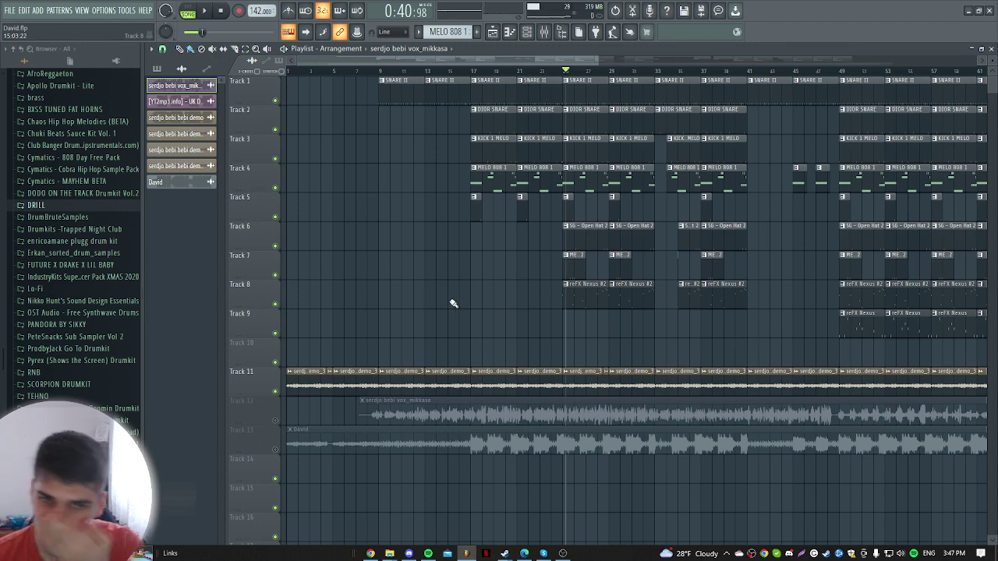
Step: Solo track 12, which holds the vocal clip, in the playlist
{"action": "scroll", "coordinate": [309, 216], "scroll_direction": "up", "scroll_amount": 2}
{"action": "left_click_drag", "start_coordinate": [413, 60], "coordinate": [261, 71]}
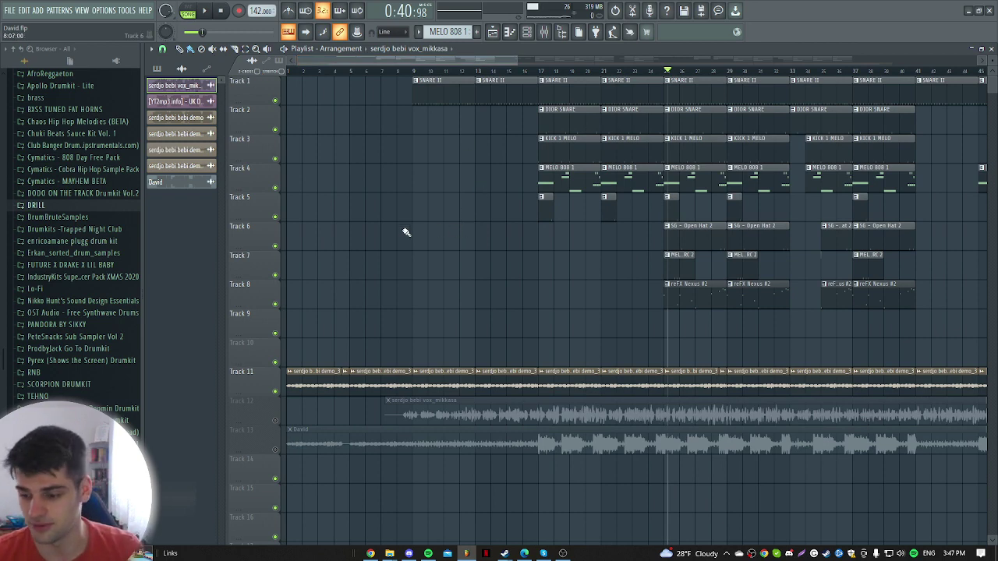
{"action": "right_click", "coordinate": [276, 420]}
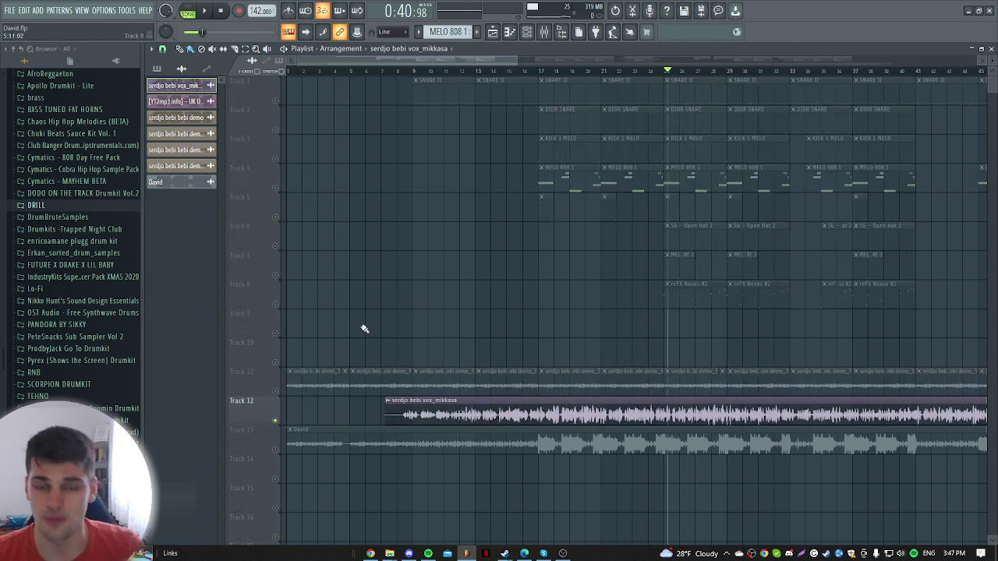
{"action": "scroll", "coordinate": [421, 311], "scroll_direction": "down", "scroll_amount": 1}
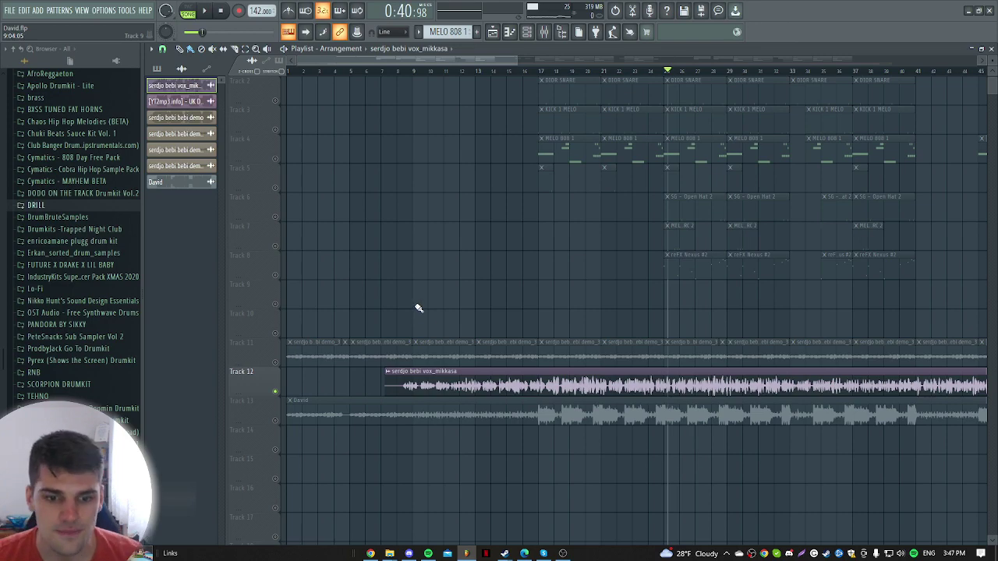
{"action": "scroll", "coordinate": [414, 312], "scroll_direction": "up", "scroll_amount": 2, "text": "ctrl"}
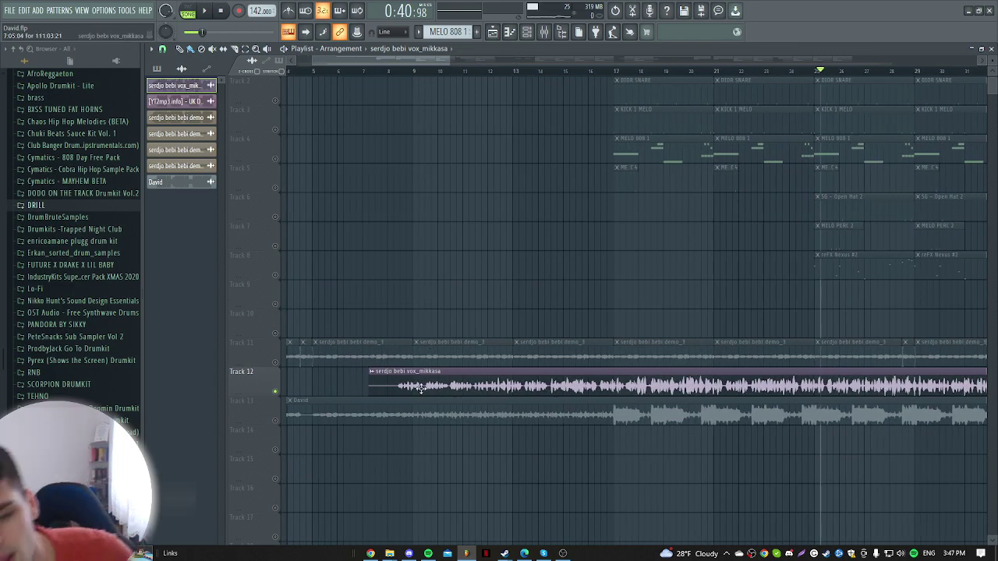
{"action": "scroll", "coordinate": [398, 195], "scroll_direction": "down", "scroll_amount": 3, "text": "ctrl"}
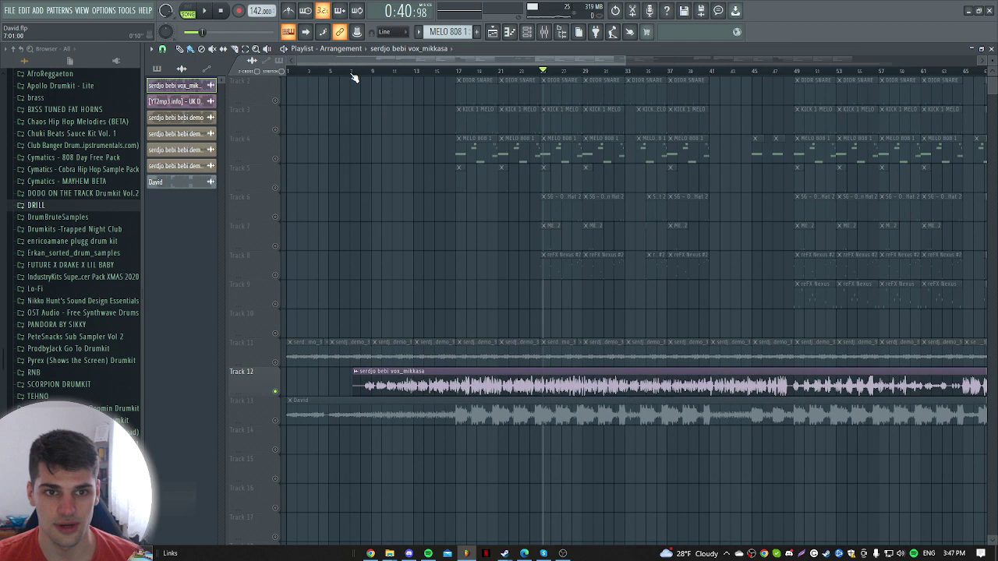
Step: Play the soloed vocal from about bar 7, check its clip settings, and stop playback
{"action": "left_click", "coordinate": [355, 72]}
{"action": "scroll", "coordinate": [411, 179], "scroll_direction": "up", "scroll_amount": 1}
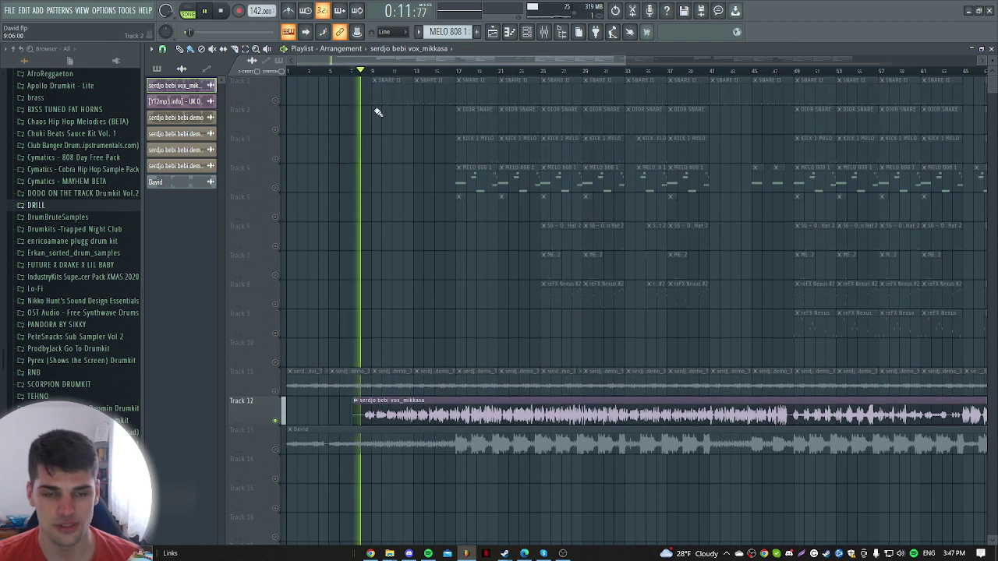
{"action": "double_click", "coordinate": [419, 409]}
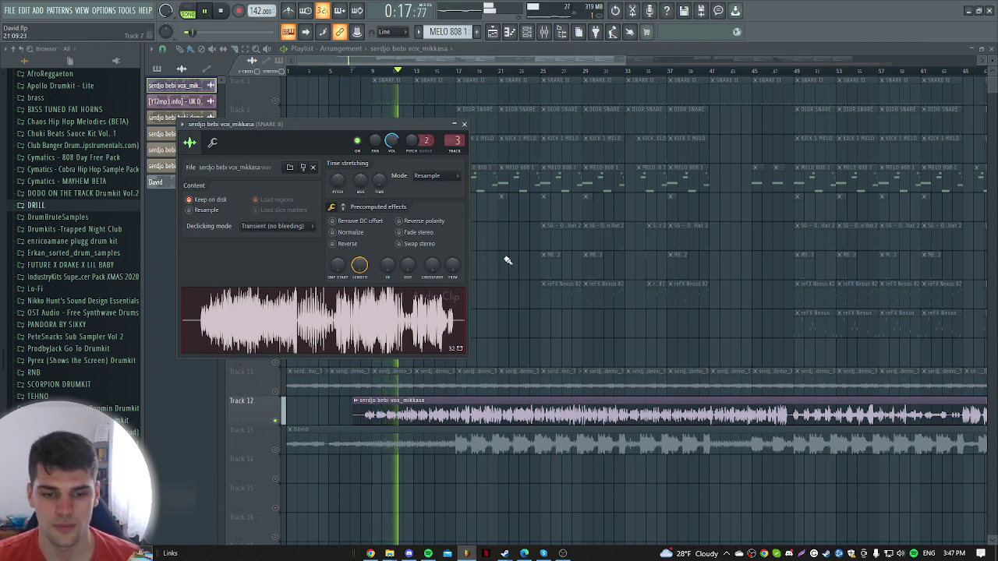
{"action": "key", "text": "Escape"}
{"action": "key", "text": "space"}
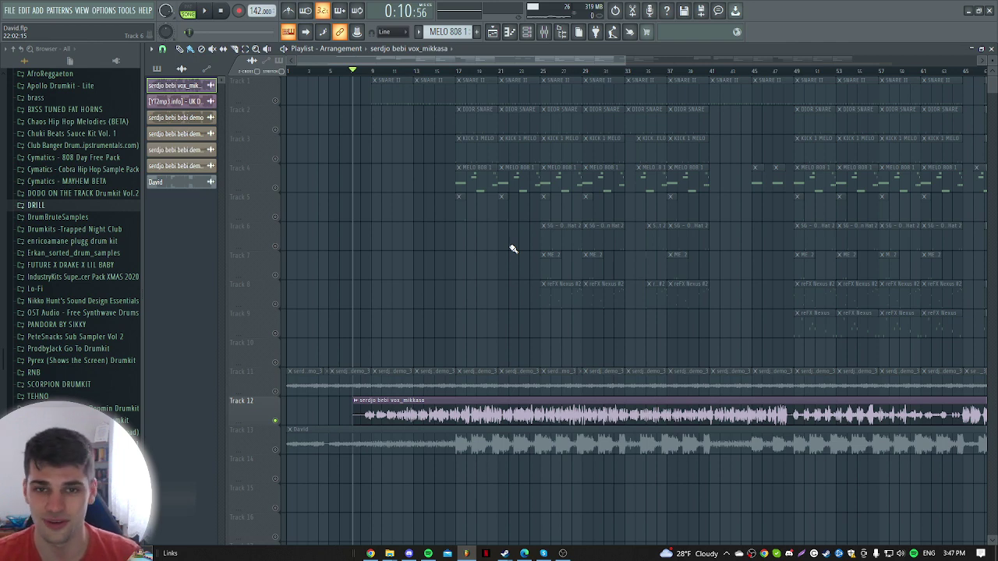
Step: Open the tempo detection options for the vocal clip's sample on track 12, then close them without applying a tempo
{"action": "scroll", "coordinate": [374, 58], "scroll_direction": "up", "scroll_amount": 4}
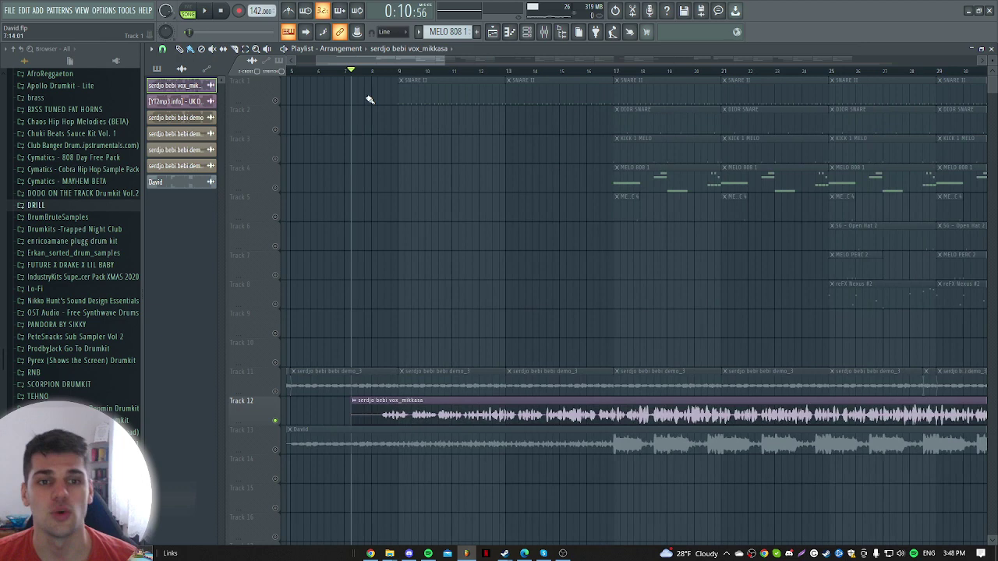
{"action": "scroll", "coordinate": [414, 163], "scroll_direction": "down", "scroll_amount": 3}
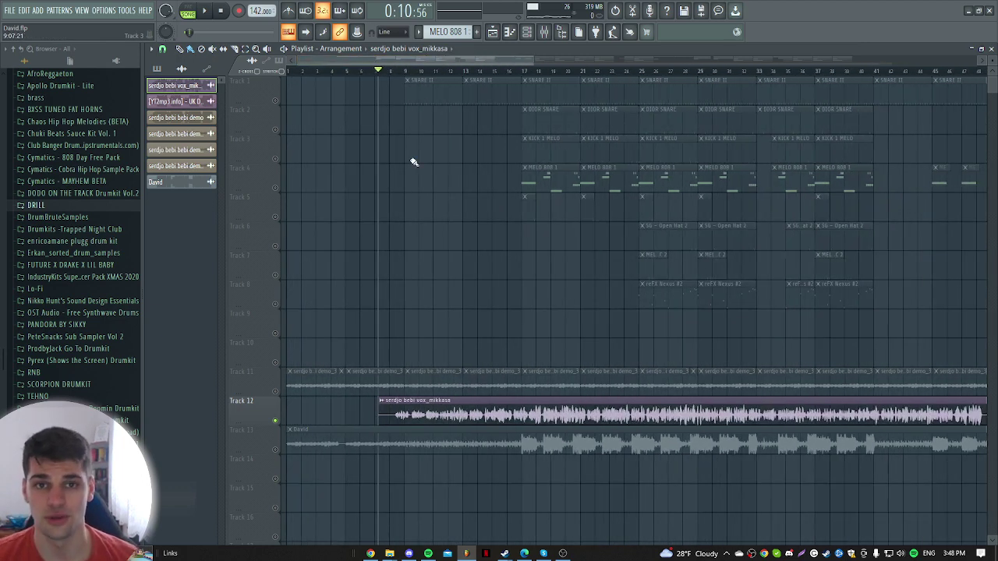
{"action": "double_click", "coordinate": [445, 407]}
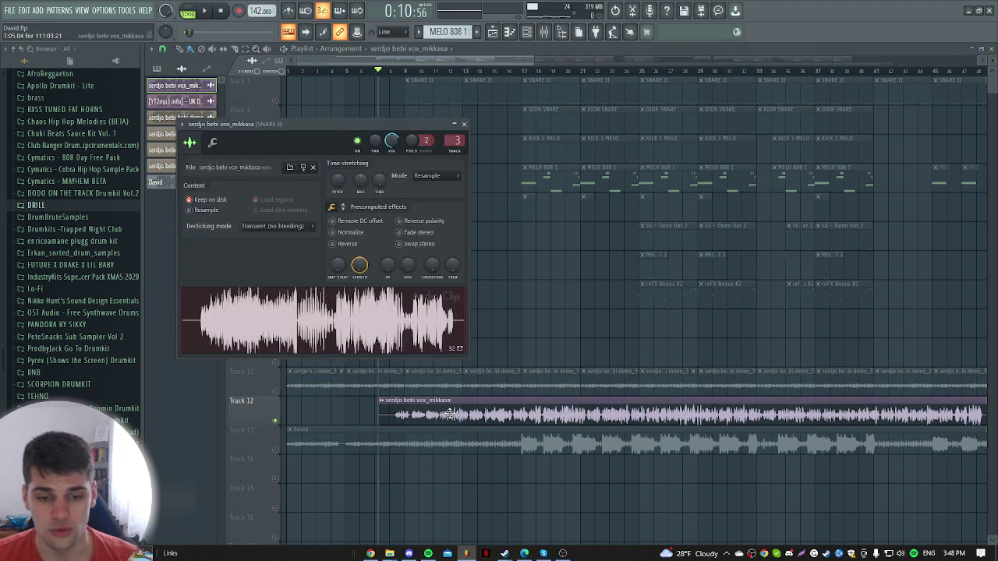
{"action": "right_click", "coordinate": [274, 314]}
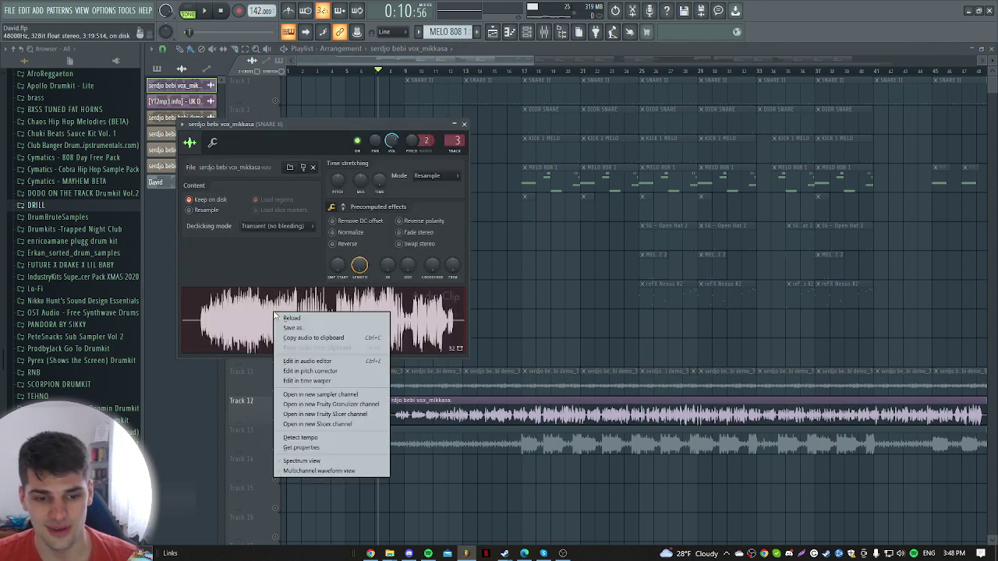
{"action": "right_click", "coordinate": [248, 314]}
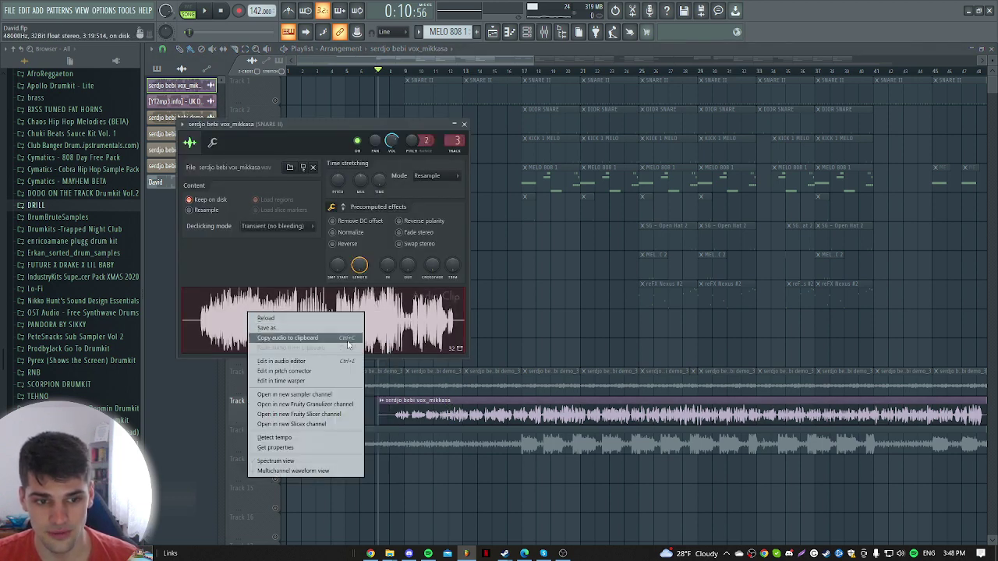
{"action": "left_click", "coordinate": [308, 437]}
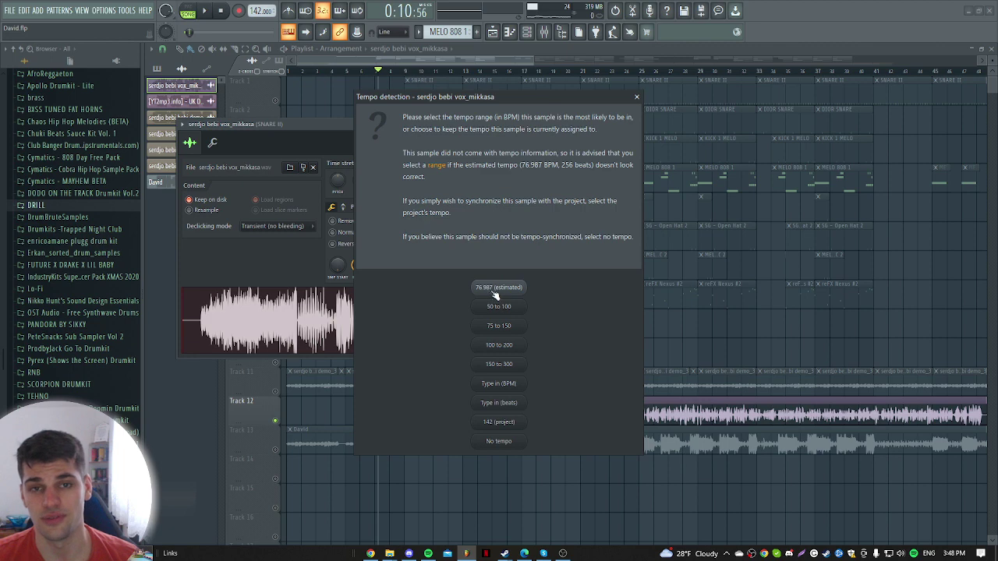
{"action": "left_click", "coordinate": [637, 98]}
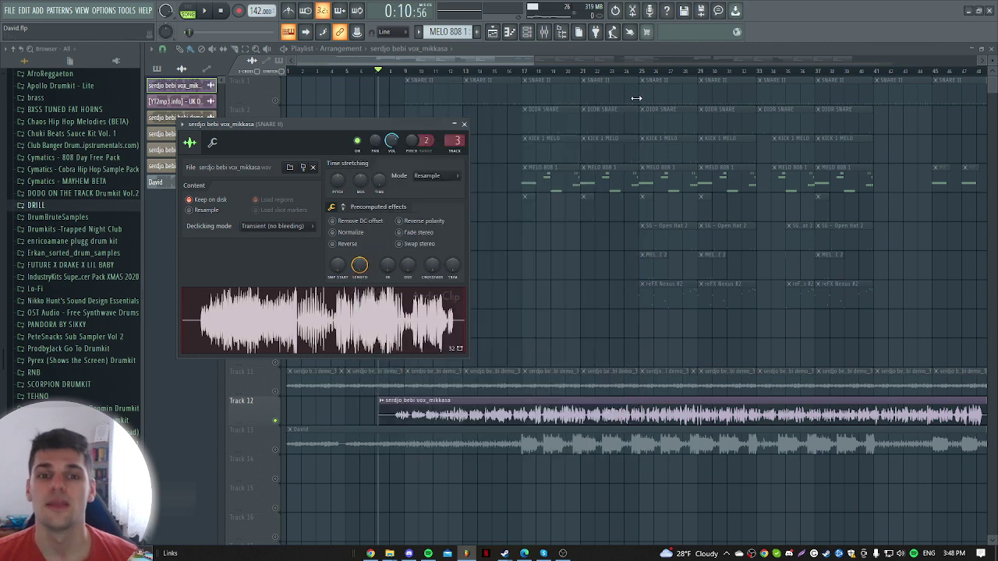
{"action": "key", "text": "Escape"}
Step: Return the playhead to the start and shift the vocal clip on track 12 about half a bar later, aligning its first vocals with bar 9
{"action": "scroll", "coordinate": [401, 259], "scroll_direction": "up", "scroll_amount": 5}
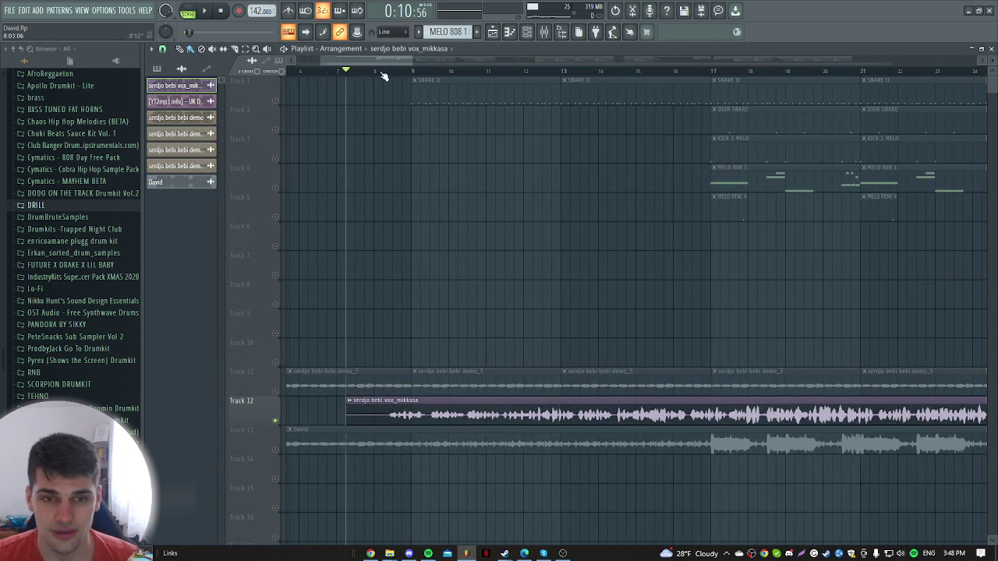
{"action": "left_click_drag", "start_coordinate": [381, 61], "coordinate": [178, 89]}
{"action": "scroll", "coordinate": [472, 251], "scroll_direction": "down", "scroll_amount": 2}
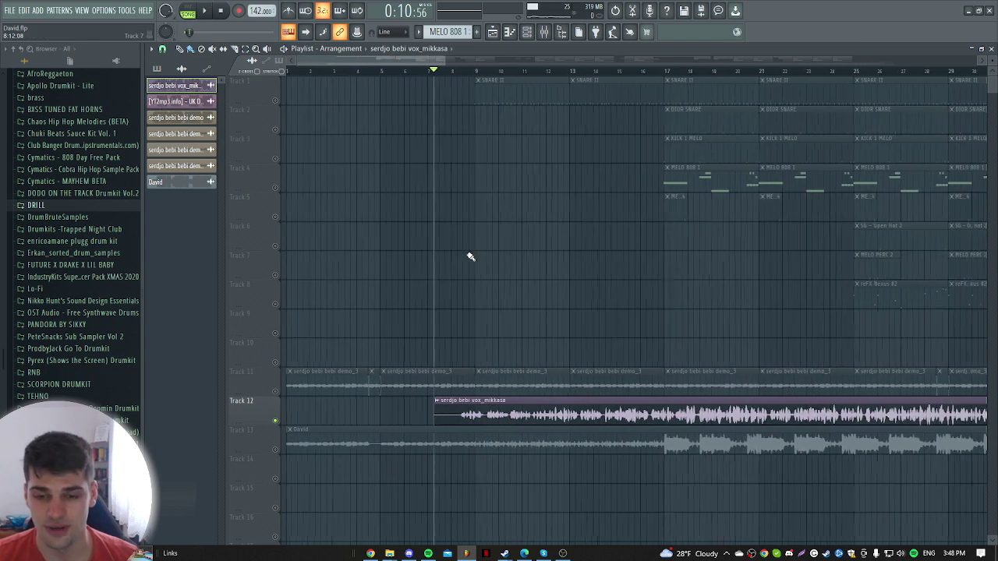
{"action": "scroll", "coordinate": [341, 89], "scroll_direction": "up", "scroll_amount": 2}
{"action": "left_click_drag", "start_coordinate": [401, 72], "coordinate": [187, 92]}
{"action": "scroll", "coordinate": [187, 92], "scroll_direction": "up", "scroll_amount": 1}
{"action": "mouse_move", "coordinate": [292, 71]}
{"action": "left_mouse_down"}
{"action": "mouse_move", "coordinate": [546, 87]}
{"action": "mouse_move", "coordinate": [305, 75]}
{"action": "left_mouse_up"}
{"action": "double_click", "coordinate": [305, 73]}
{"action": "left_click_drag", "start_coordinate": [581, 411], "coordinate": [590, 382]}
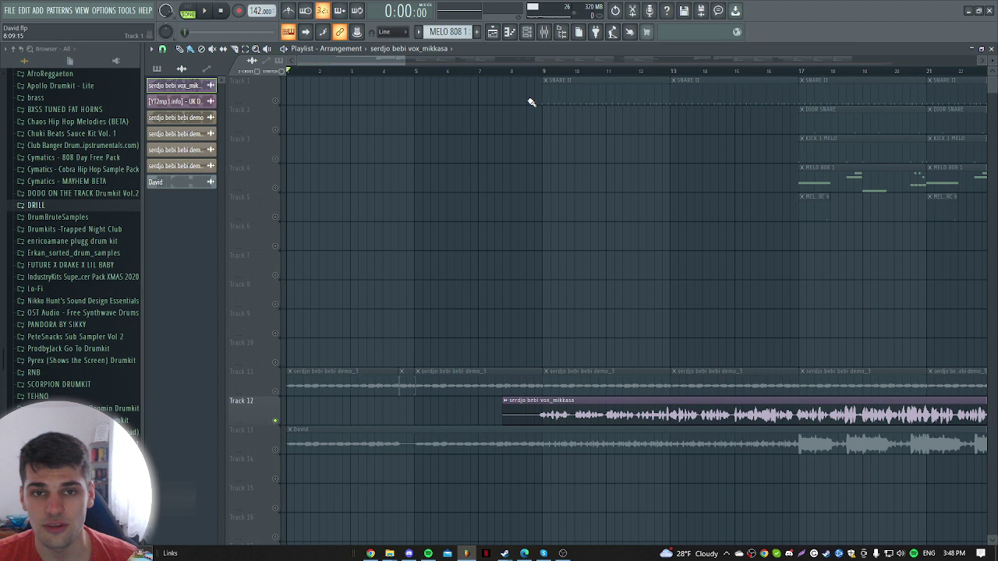
{"action": "scroll", "coordinate": [499, 229], "scroll_direction": "up", "scroll_amount": 4}
{"action": "left_click_drag", "start_coordinate": [341, 62], "coordinate": [322, 63]}
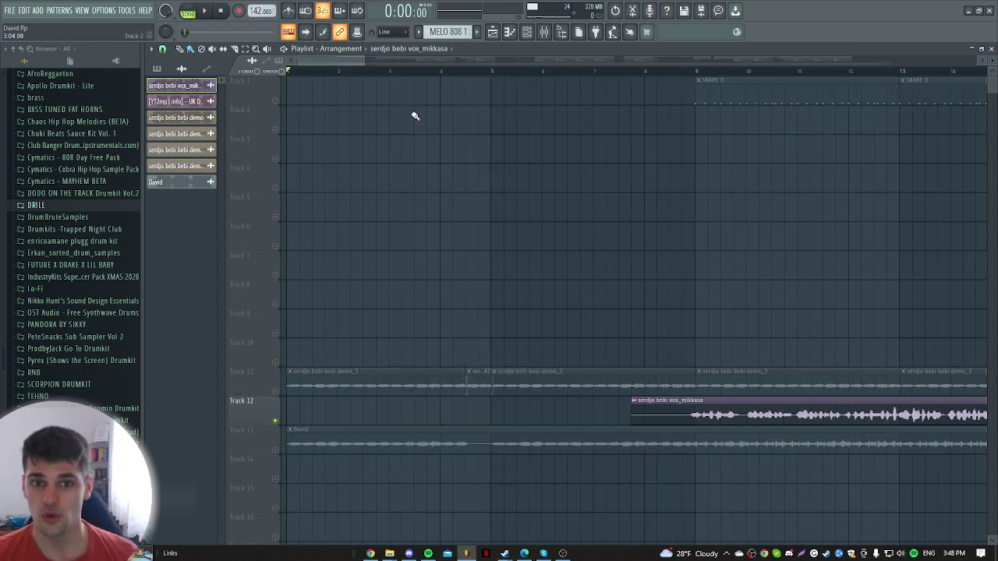
{"action": "scroll", "coordinate": [556, 295], "scroll_direction": "down", "scroll_amount": 2}
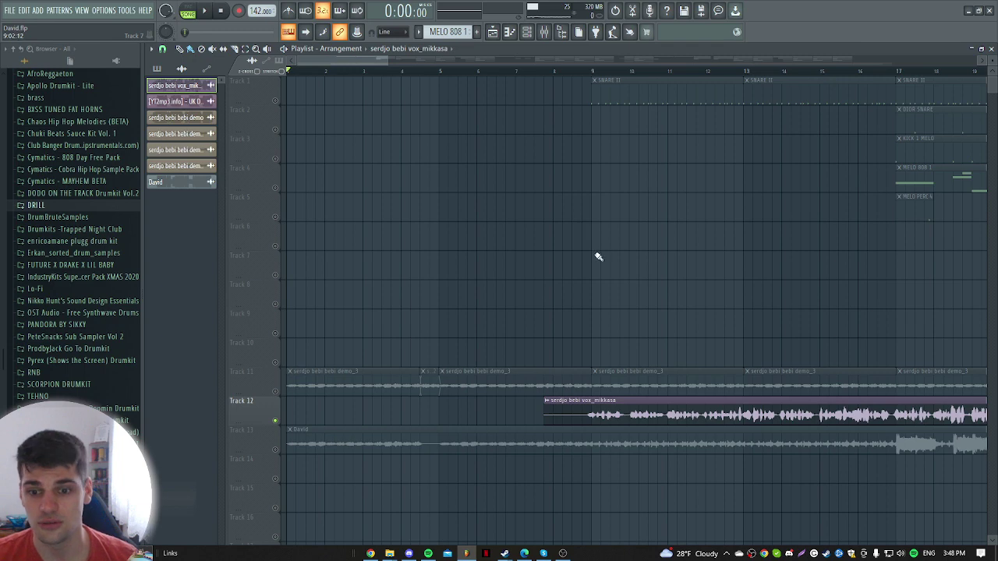
{"action": "scroll", "coordinate": [594, 250], "scroll_direction": "down", "scroll_amount": 1}
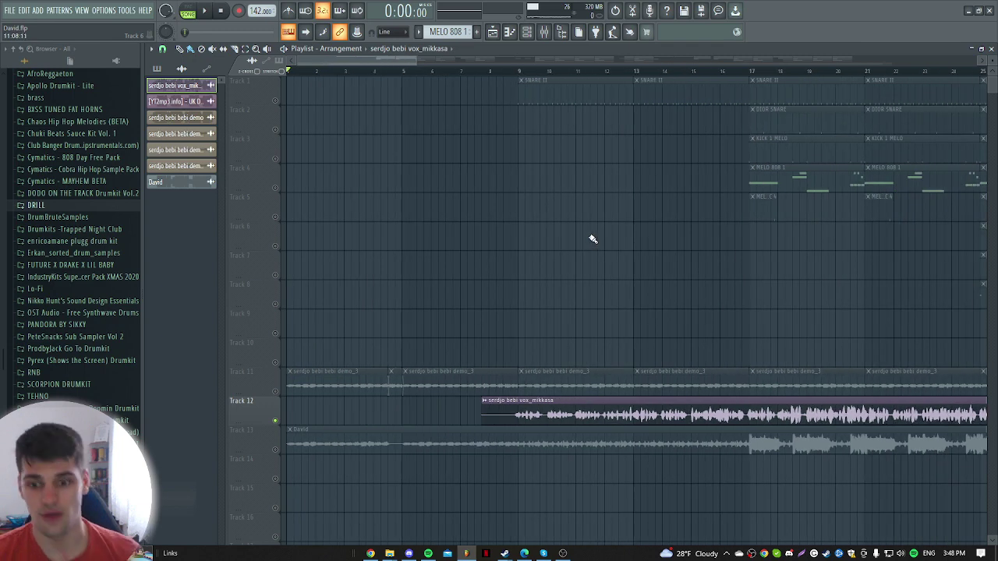
{"action": "scroll", "coordinate": [601, 269], "scroll_direction": "down", "scroll_amount": 3}
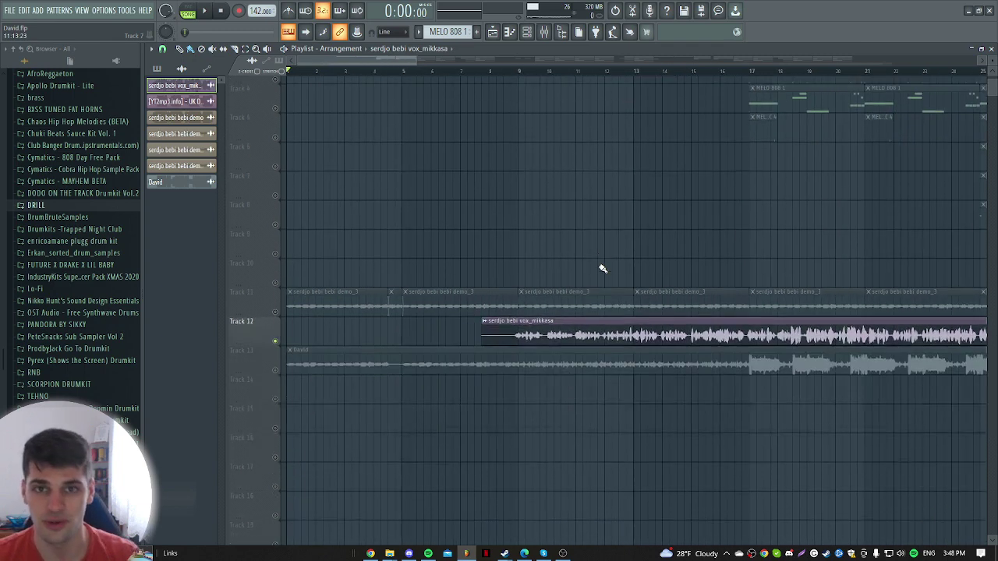
{"action": "scroll", "coordinate": [603, 262], "scroll_direction": "up", "scroll_amount": 3}
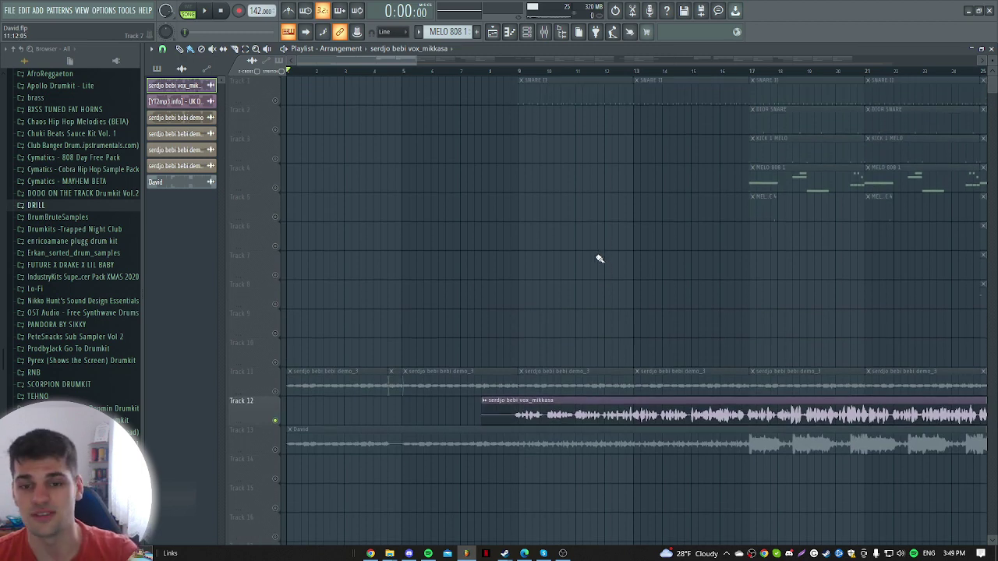
Step: Unmute the snare pattern on track 1 and play it together with the vocal from the middle of bar 8, stopping around bar 11
{"action": "scroll", "coordinate": [597, 258], "scroll_direction": "down", "scroll_amount": 2}
{"action": "scroll", "coordinate": [588, 266], "scroll_direction": "up", "scroll_amount": 2}
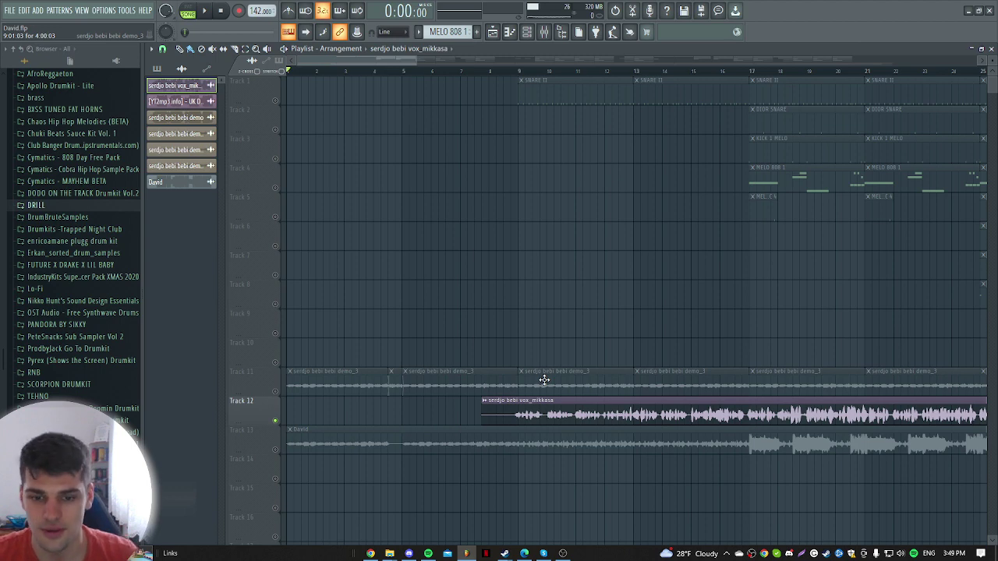
{"action": "scroll", "coordinate": [544, 379], "scroll_direction": "down", "scroll_amount": 2, "text": "ctrl"}
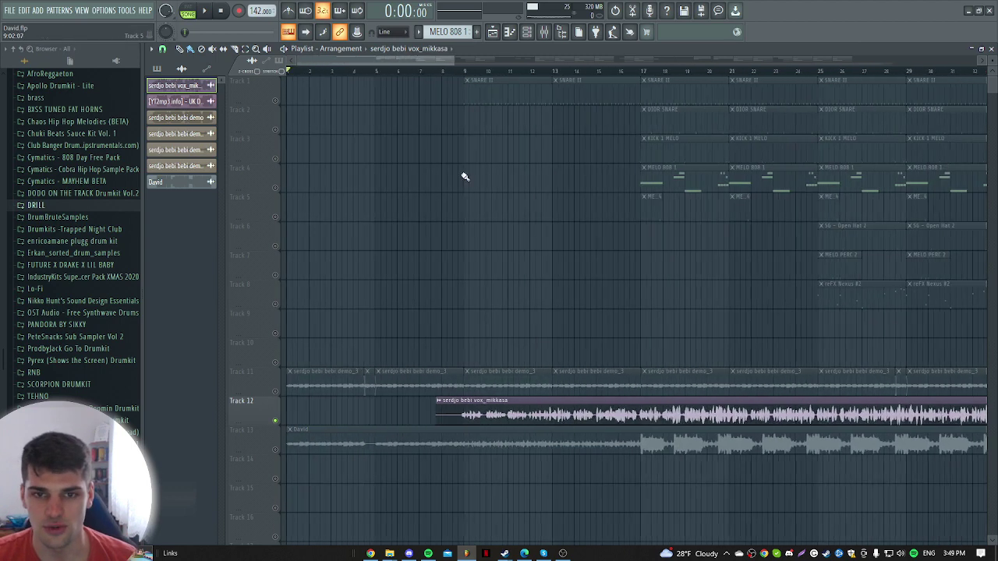
{"action": "left_click", "coordinate": [277, 102]}
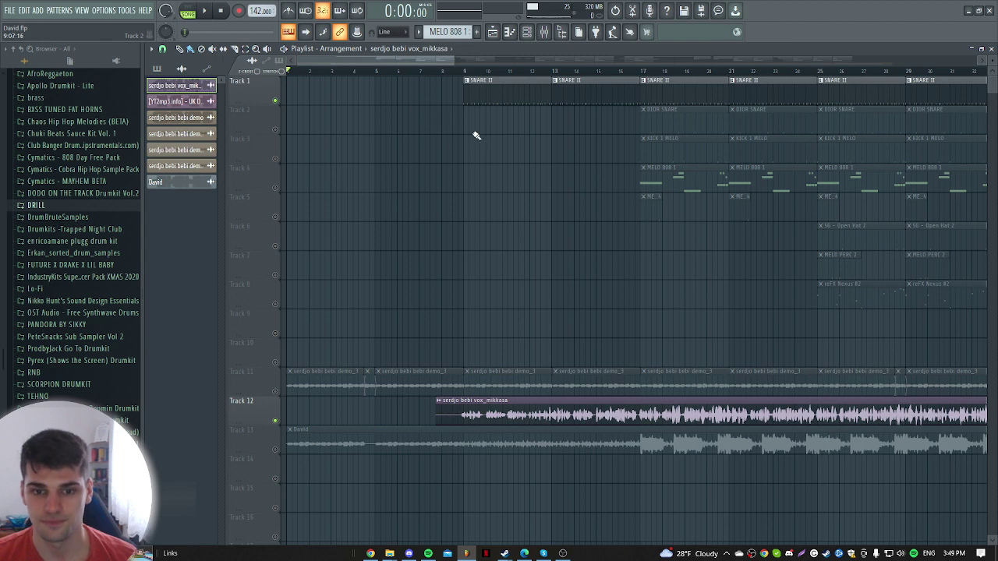
{"action": "scroll", "coordinate": [444, 211], "scroll_direction": "up", "scroll_amount": 3, "text": "ctrl"}
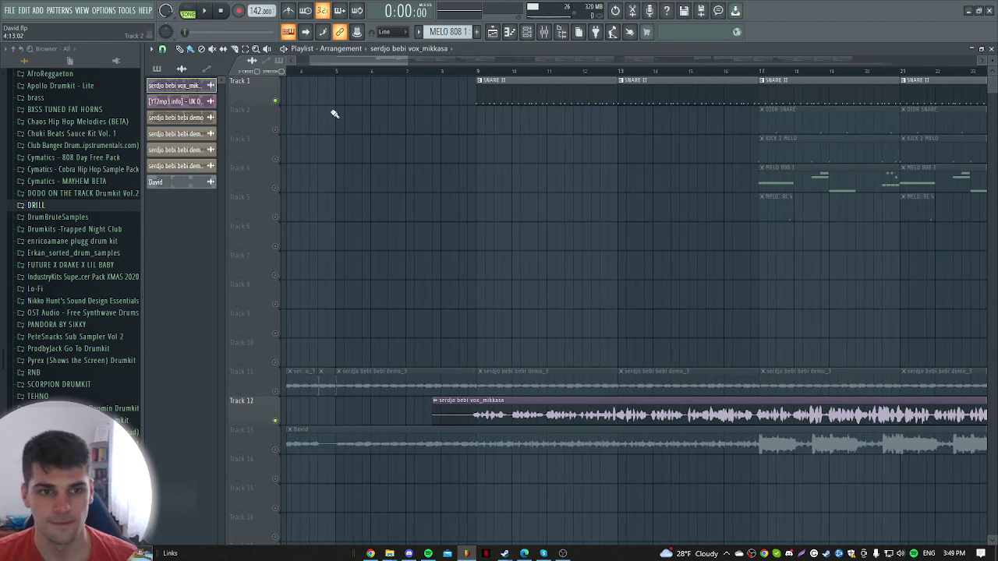
{"action": "left_click", "coordinate": [460, 70]}
{"action": "key", "text": "space"}
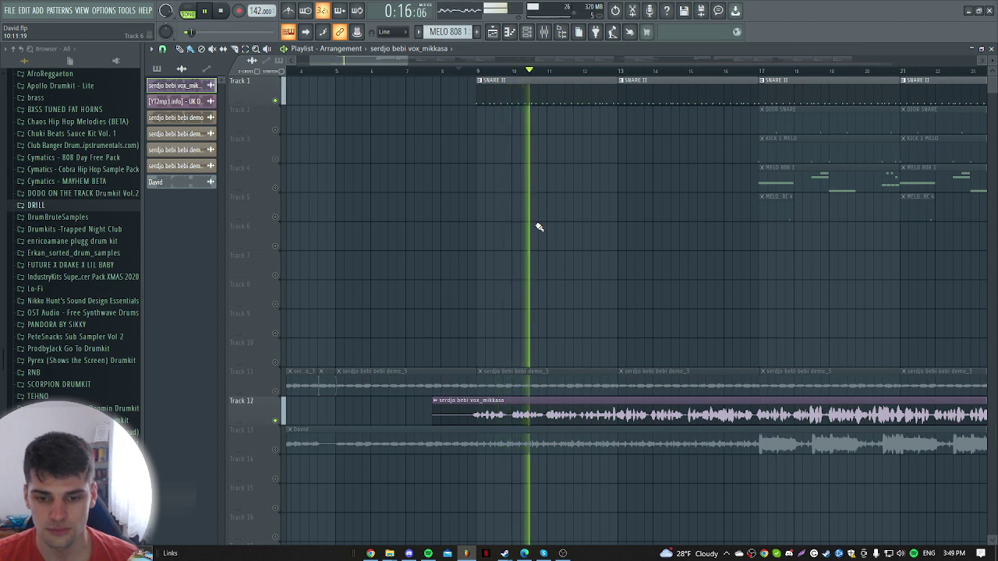
{"action": "key", "text": "space"}
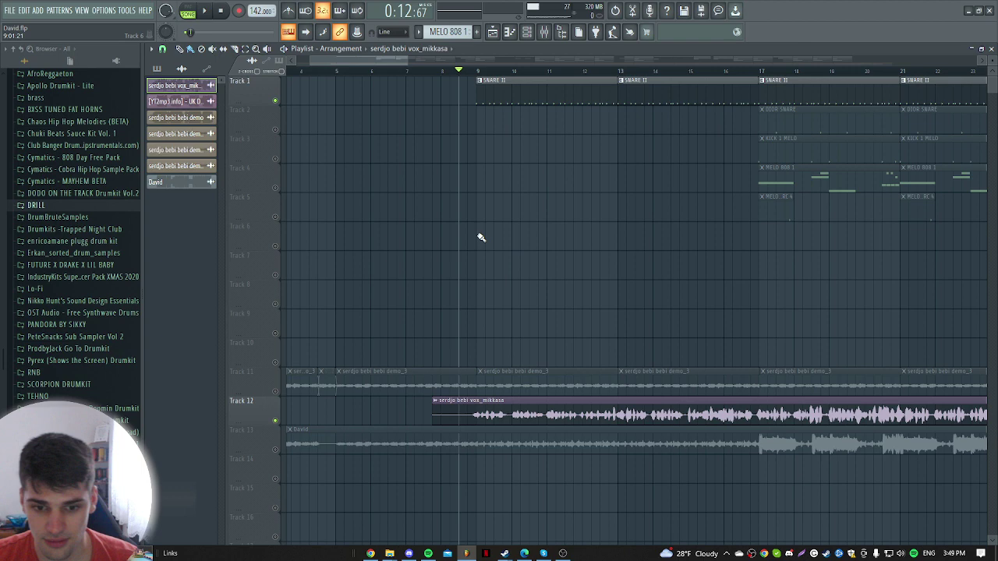
Step: Shift the vocal clip on track 12 about half a bar earlier and briefly play it to check the timing
{"action": "scroll", "coordinate": [479, 234], "scroll_direction": "up", "scroll_amount": 1}
{"action": "scroll", "coordinate": [513, 84], "scroll_direction": "down", "scroll_amount": 1}
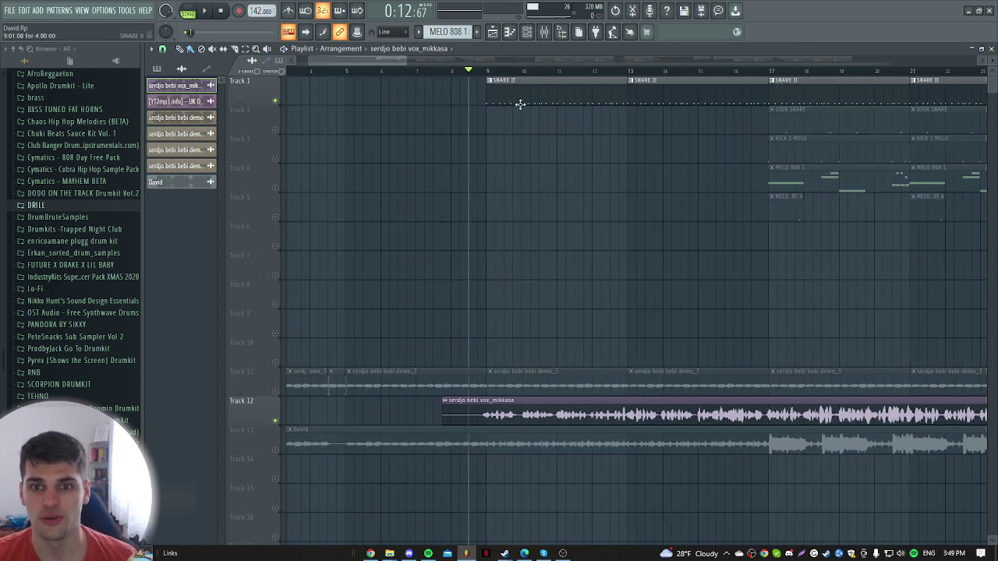
{"action": "scroll", "coordinate": [493, 85], "scroll_direction": "down", "scroll_amount": 2, "text": "ctrl"}
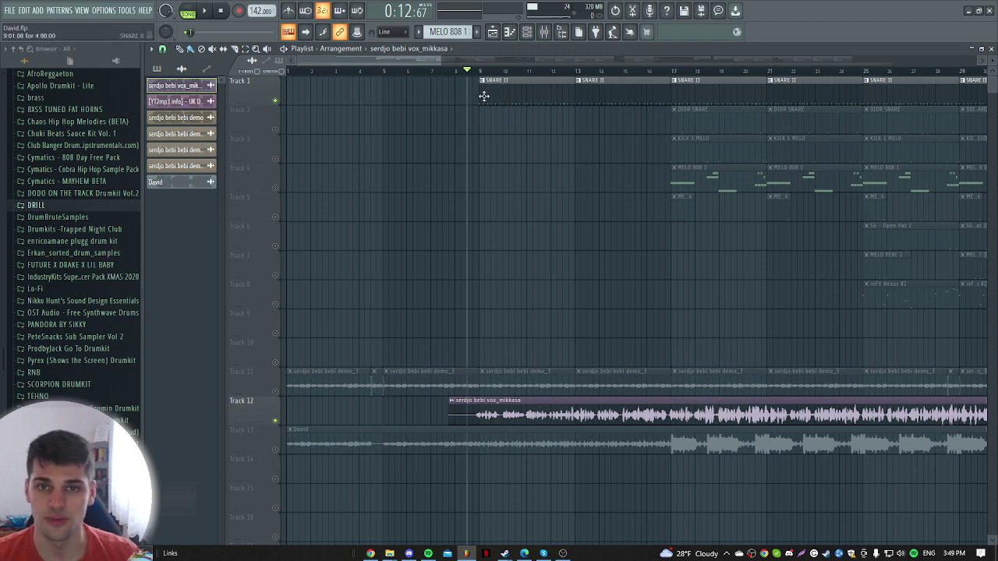
{"action": "scroll", "coordinate": [467, 183], "scroll_direction": "up", "scroll_amount": 3, "text": "ctrl"}
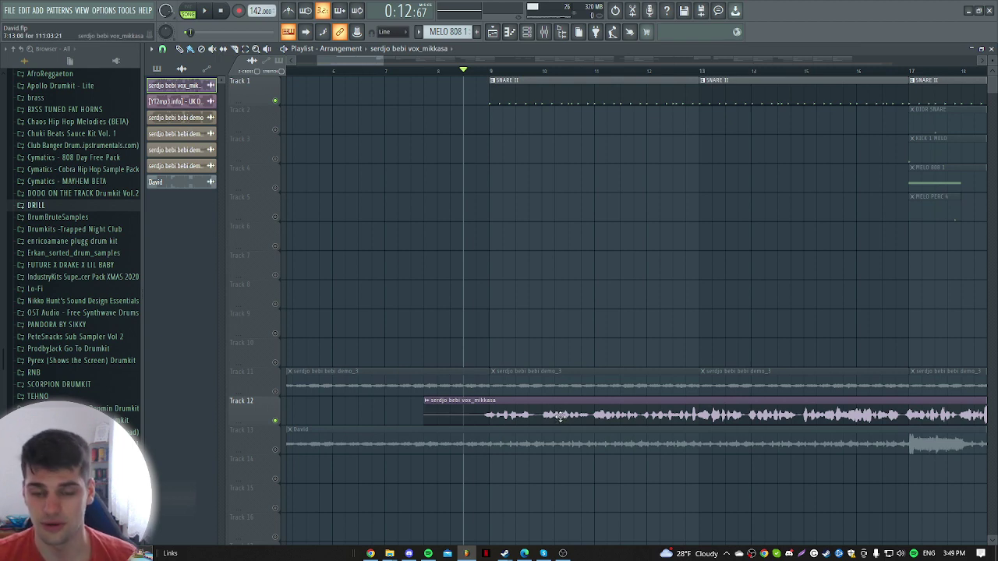
{"action": "scroll", "coordinate": [516, 403], "scroll_direction": "up", "scroll_amount": 2, "text": "ctrl"}
{"action": "left_click_drag", "start_coordinate": [554, 409], "coordinate": [512, 408]}
{"action": "key", "text": "space"}
{"action": "key", "text": "space"}
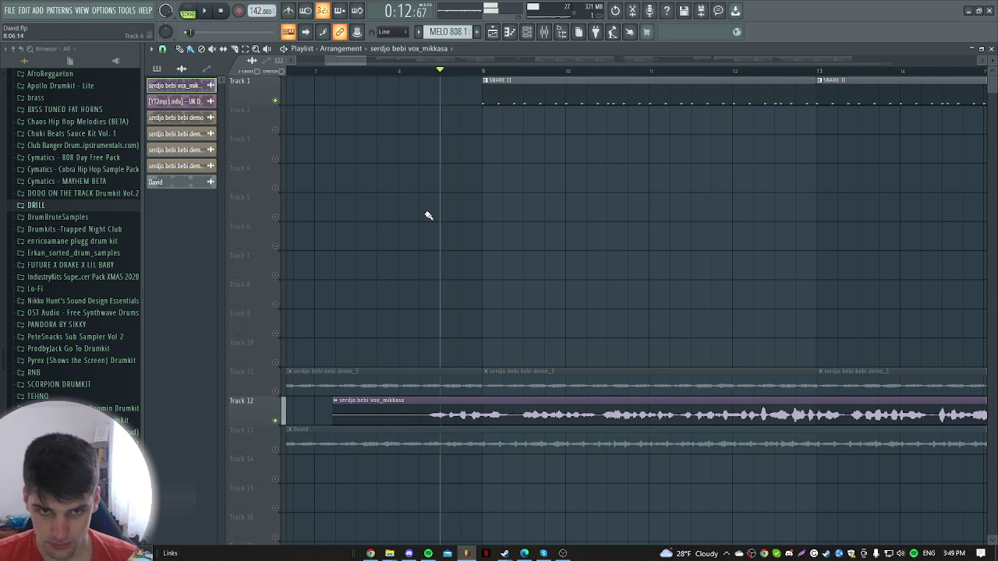
Step: Play the vocal with the snare from the start of bar 8 in short bursts to judge where the vocals enter
{"action": "left_click", "coordinate": [400, 72]}
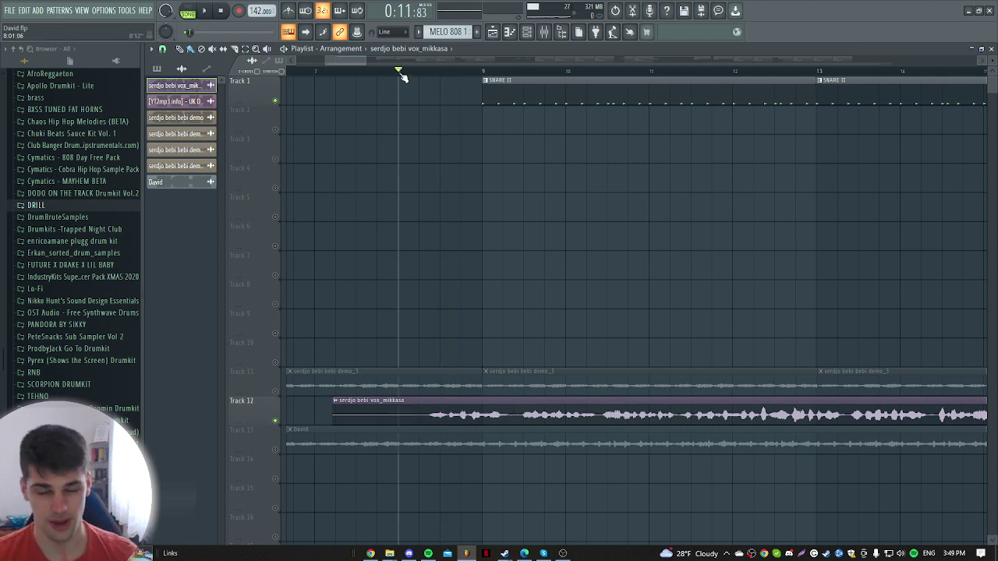
{"action": "key", "text": "space"}
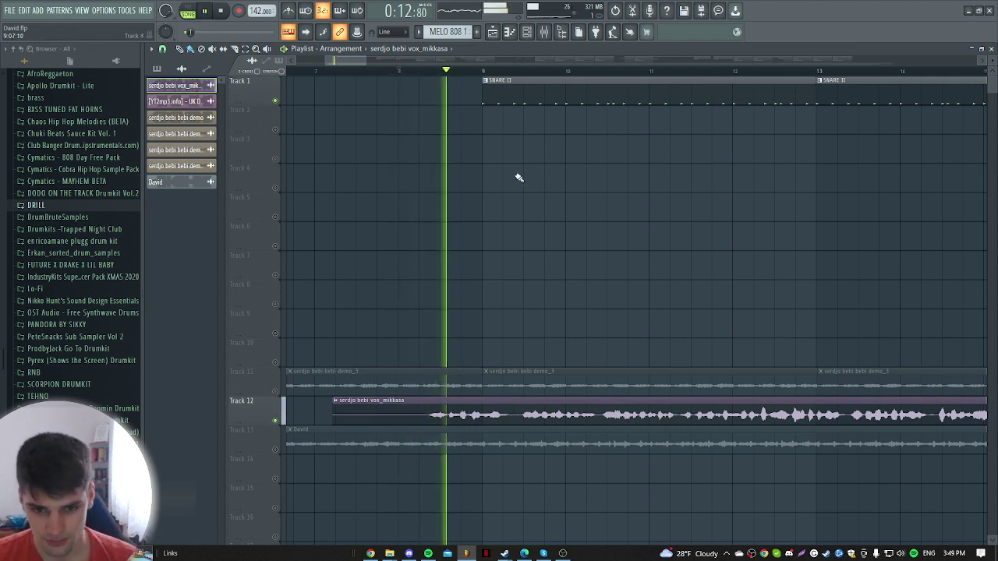
{"action": "key", "text": "space"}
{"action": "key", "text": "space"}
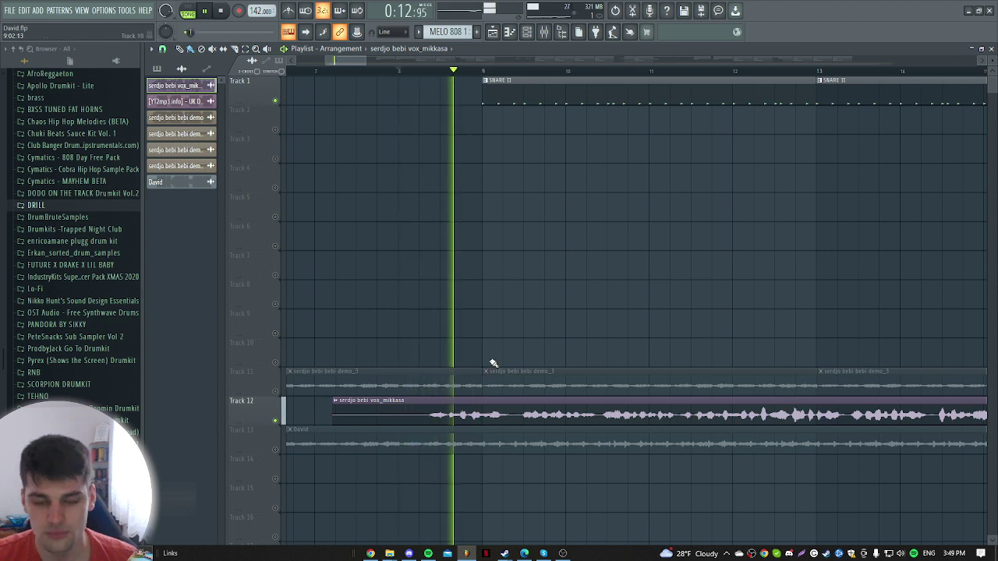
{"action": "key", "text": "space"}
Step: Nudge the vocal clip on track 12 about a fifth of a bar later and replay it briefly from bar 8
{"action": "mouse_move", "coordinate": [497, 409]}
{"action": "left_mouse_down"}
{"action": "mouse_move", "coordinate": [509, 415]}
{"action": "mouse_move", "coordinate": [500, 414]}
{"action": "left_mouse_up"}
{"action": "scroll", "coordinate": [503, 414], "scroll_direction": "up", "scroll_amount": 5}
{"action": "key", "text": "space"}
{"action": "scroll", "coordinate": [494, 408], "scroll_direction": "down", "scroll_amount": 2}
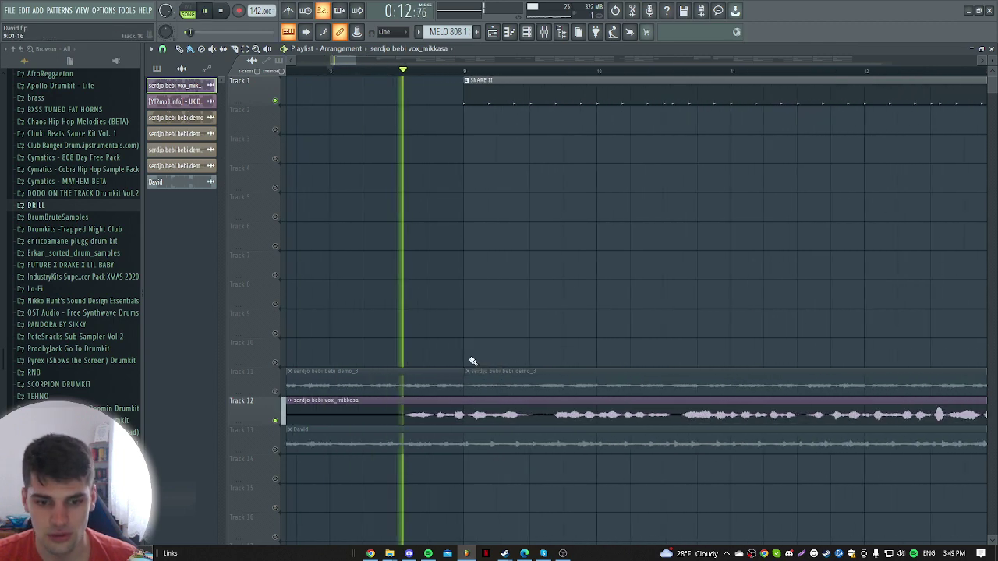
{"action": "key", "text": "space"}
Step: Nudge the vocal clip on track 12 slightly later again and listen to it against the snare from bar 8 onward
{"action": "left_click_drag", "start_coordinate": [480, 414], "coordinate": [491, 414]}
{"action": "key", "text": "space"}
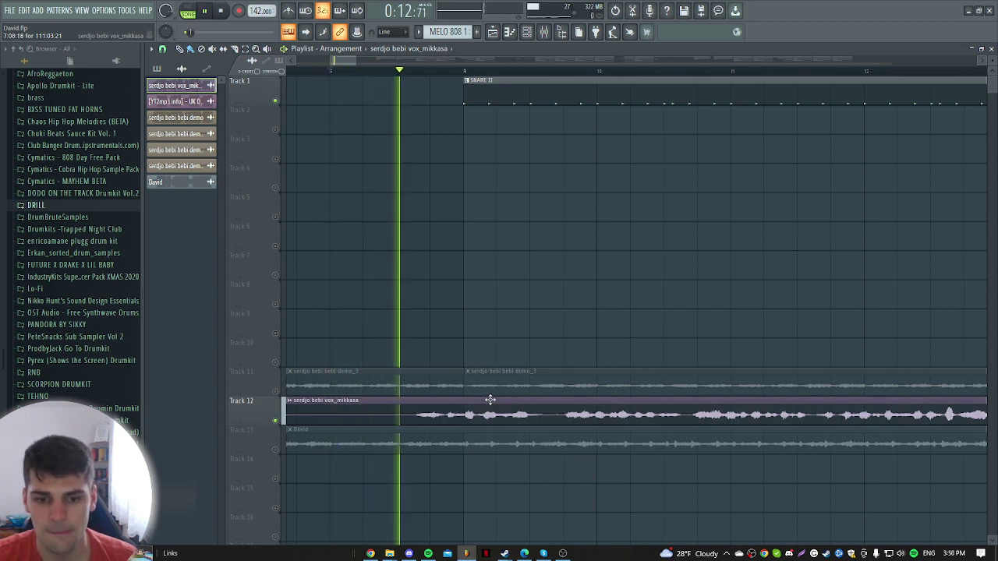
{"action": "scroll", "coordinate": [472, 414], "scroll_direction": "up", "scroll_amount": 2}
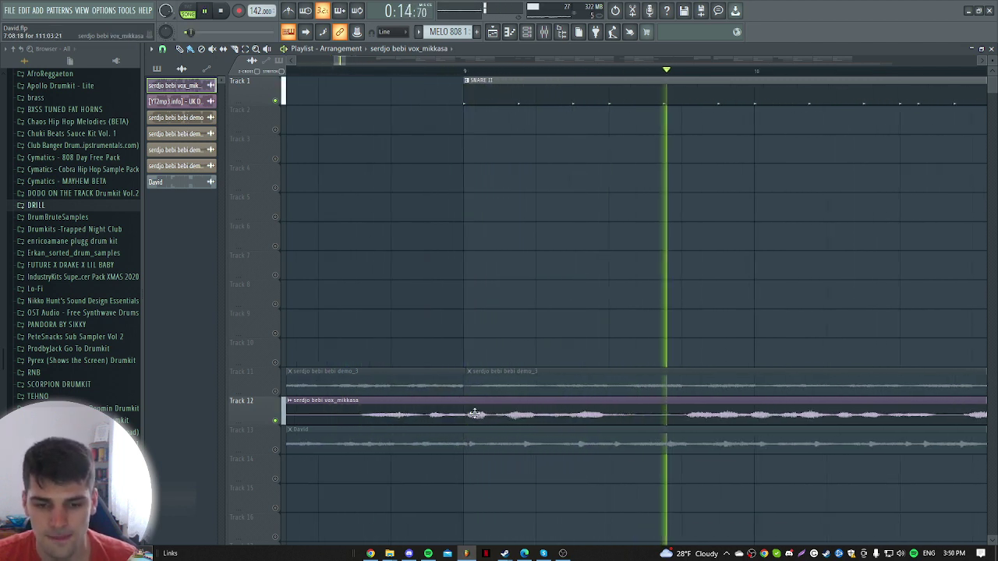
{"action": "scroll", "coordinate": [471, 414], "scroll_direction": "down", "scroll_amount": 3}
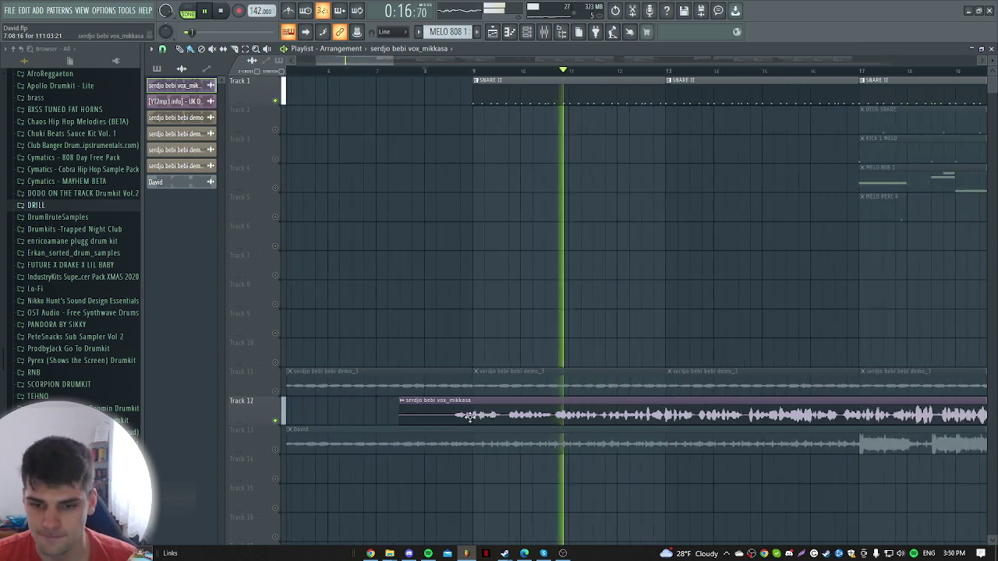
{"action": "scroll", "coordinate": [470, 415], "scroll_direction": "down", "scroll_amount": 2}
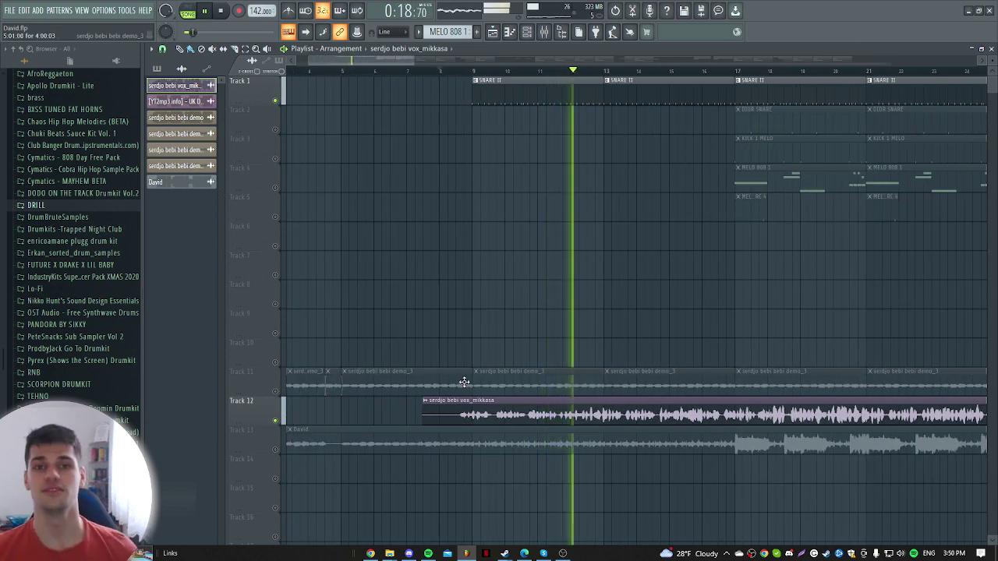
Step: Set the vocal clip's channel volume to about 34% during playback and close its settings
{"action": "scroll", "coordinate": [463, 386], "scroll_direction": "down", "scroll_amount": 3}
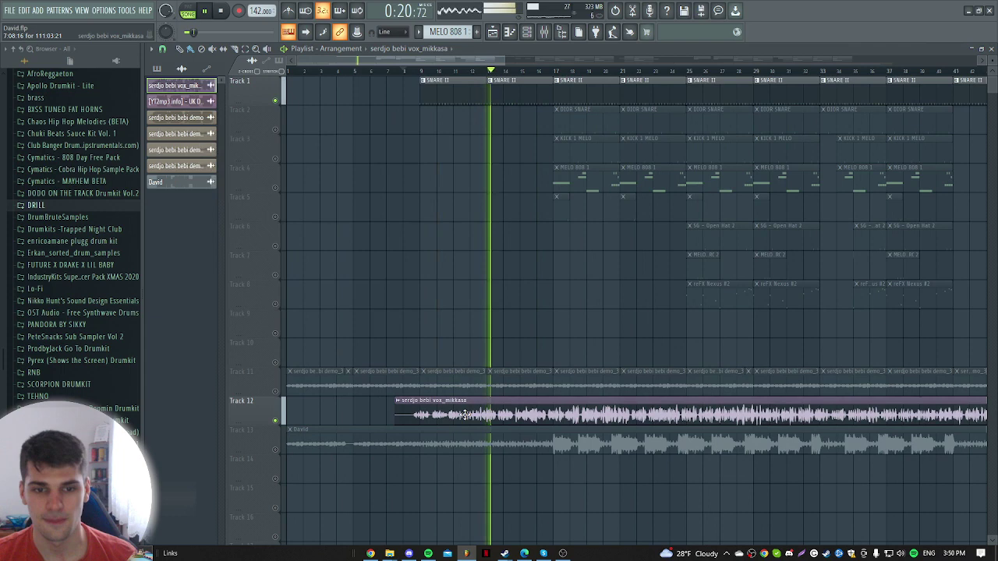
{"action": "double_click", "coordinate": [464, 415]}
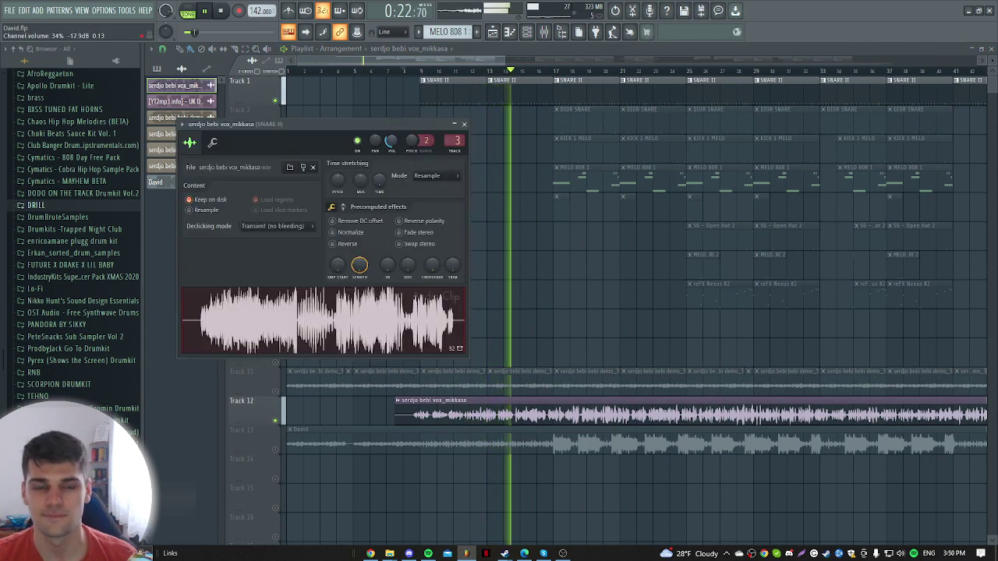
{"action": "left_click", "coordinate": [464, 125]}
Step: Unmute tracks 2 to 5, holding the second snare, kick, 808 and percussion patterns, while the song plays
{"action": "left_click", "coordinate": [275, 218]}
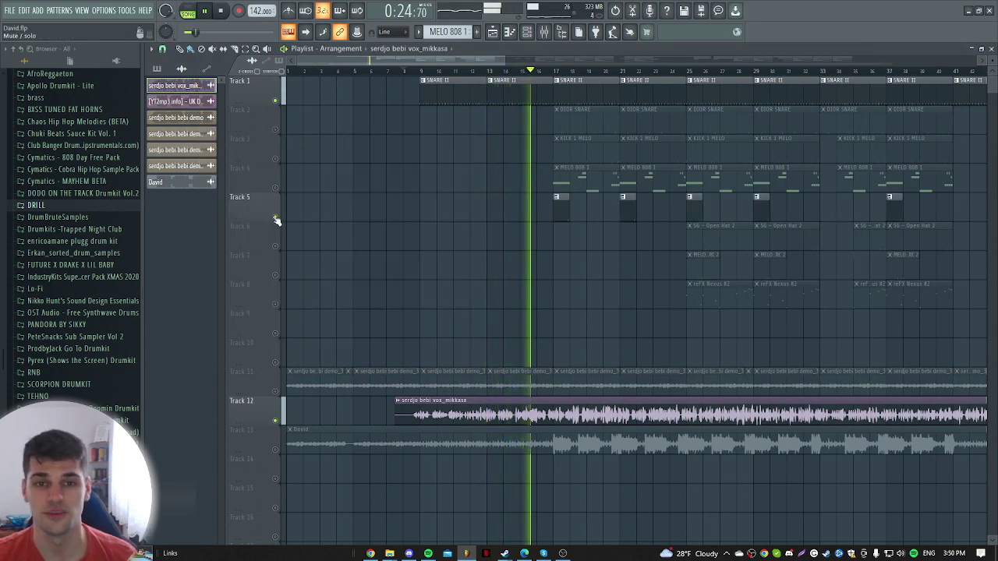
{"action": "left_click", "coordinate": [276, 187]}
{"action": "left_click", "coordinate": [276, 129]}
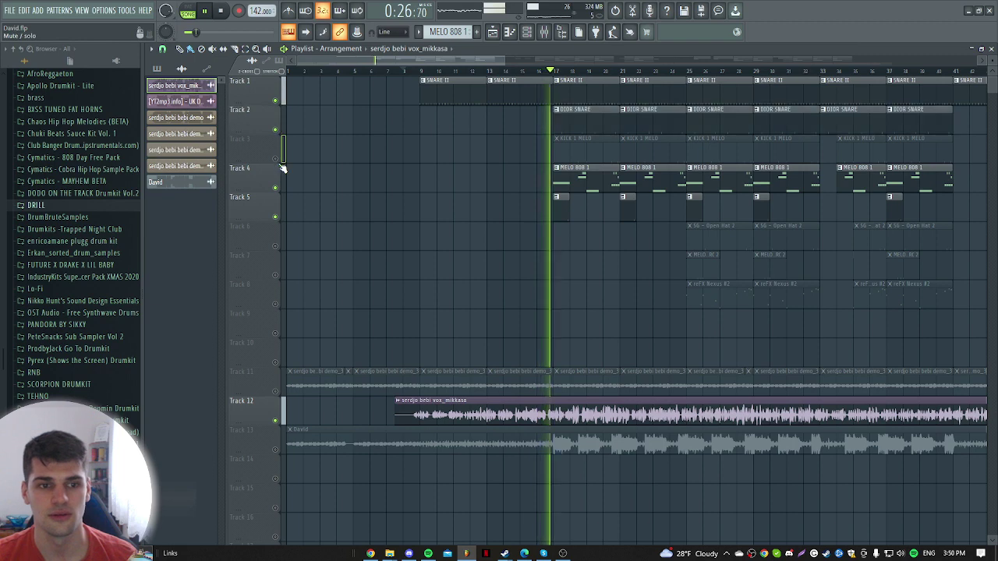
{"action": "left_click", "coordinate": [275, 158]}
{"action": "scroll", "coordinate": [421, 218], "scroll_direction": "down", "scroll_amount": 2}
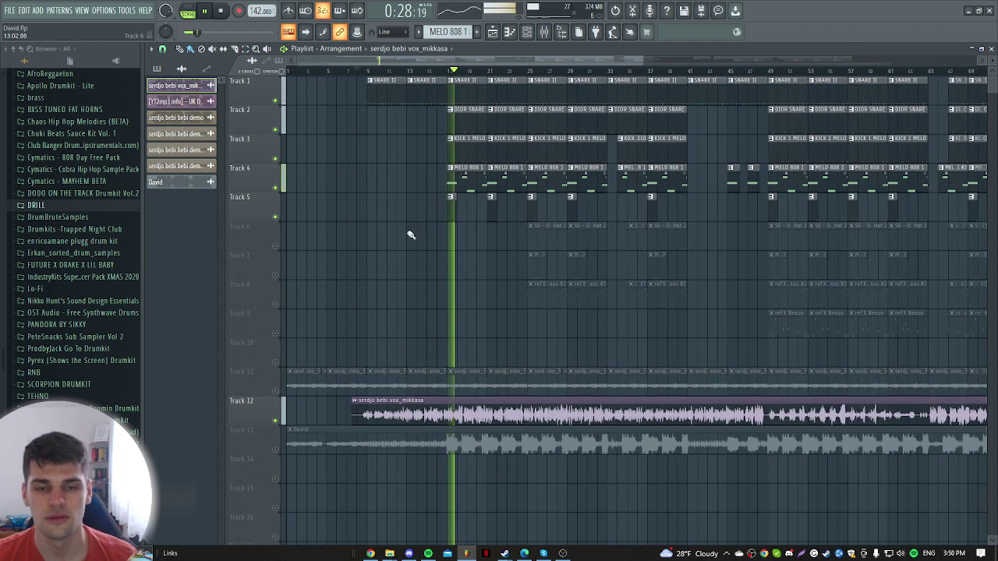
Step: Set the vocal clip's channel volume to about 57%, close its settings, and stop playback after hearing it with the beat
{"action": "double_click", "coordinate": [450, 398]}
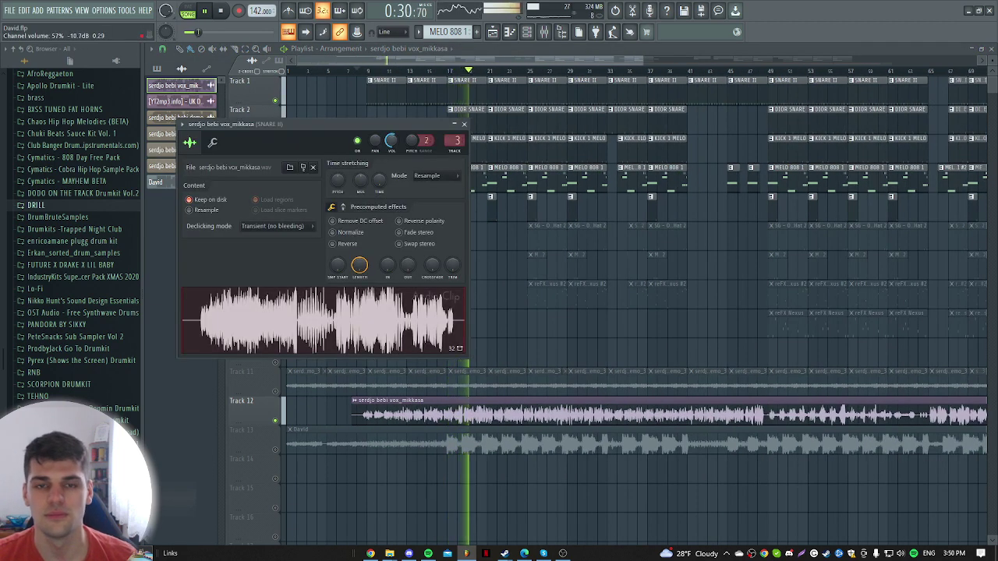
{"action": "key", "text": "Escape"}
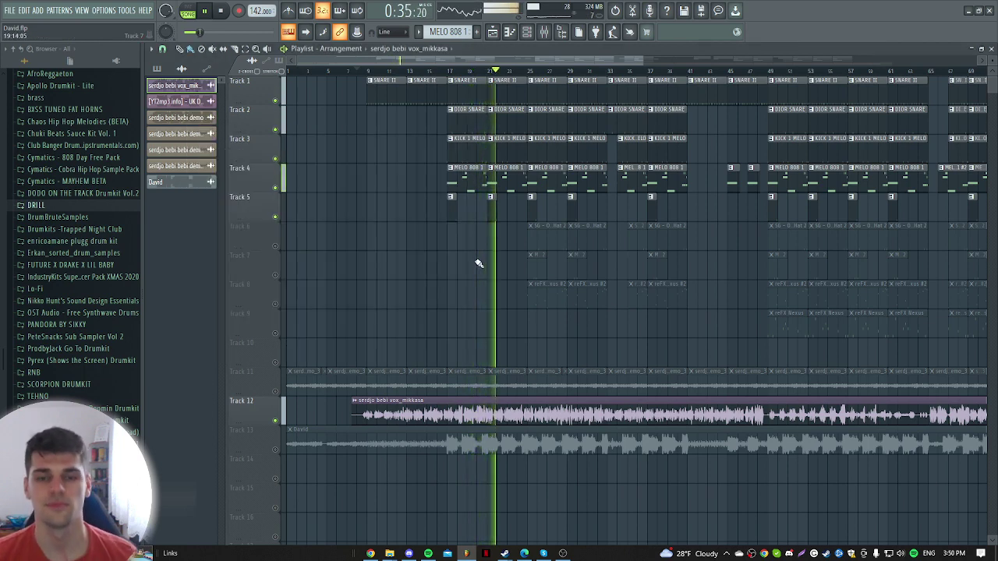
{"action": "key", "text": "space"}
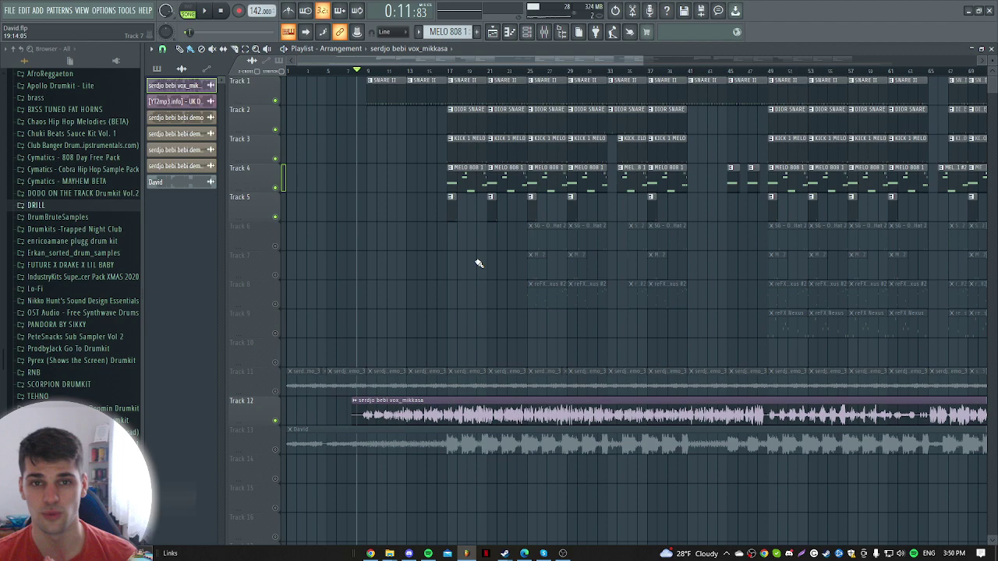
Step: Review the channel settings of the vocal clip on track 12 and close them without making changes
{"action": "scroll", "coordinate": [400, 334], "scroll_direction": "up", "scroll_amount": 3}
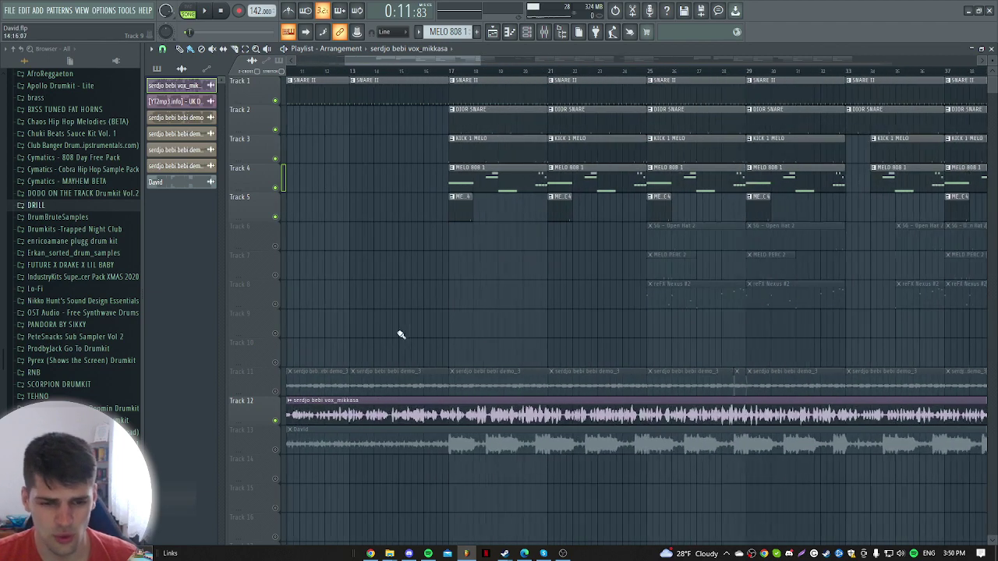
{"action": "scroll", "coordinate": [339, 68], "scroll_direction": "up", "scroll_amount": 2}
{"action": "double_click", "coordinate": [477, 414]}
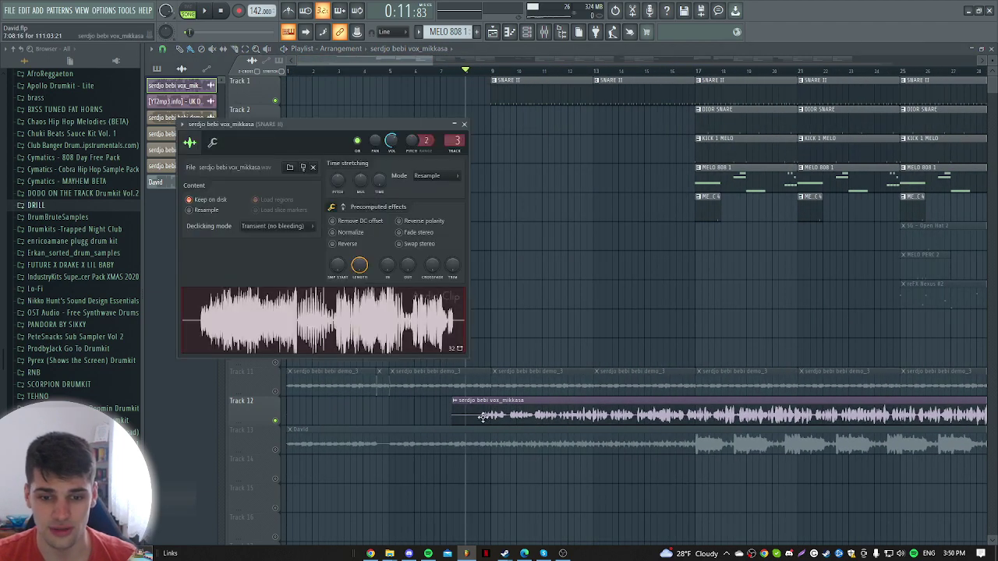
{"action": "right_click", "coordinate": [541, 282]}
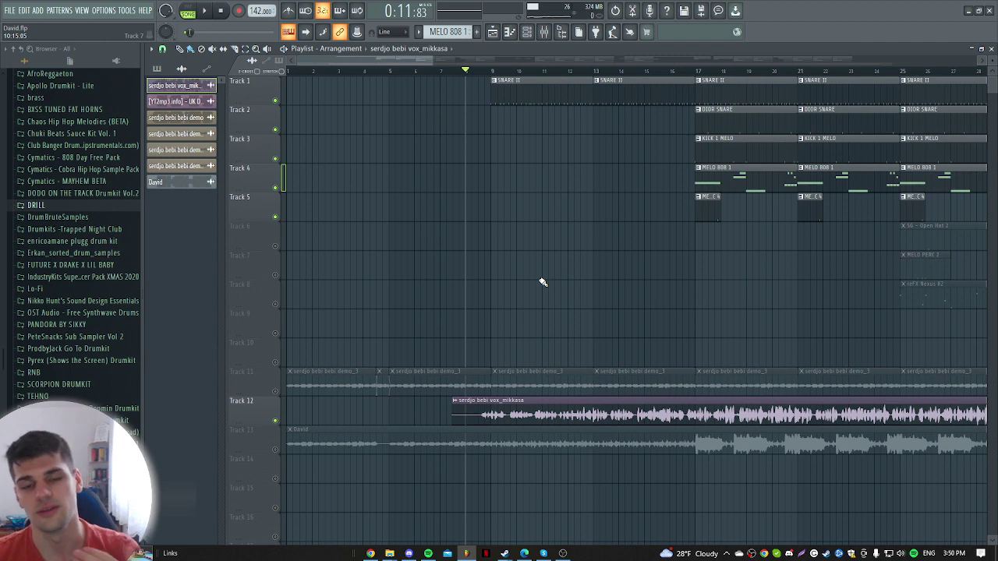
{"action": "double_click", "coordinate": [546, 409]}
{"action": "right_click", "coordinate": [545, 311]}
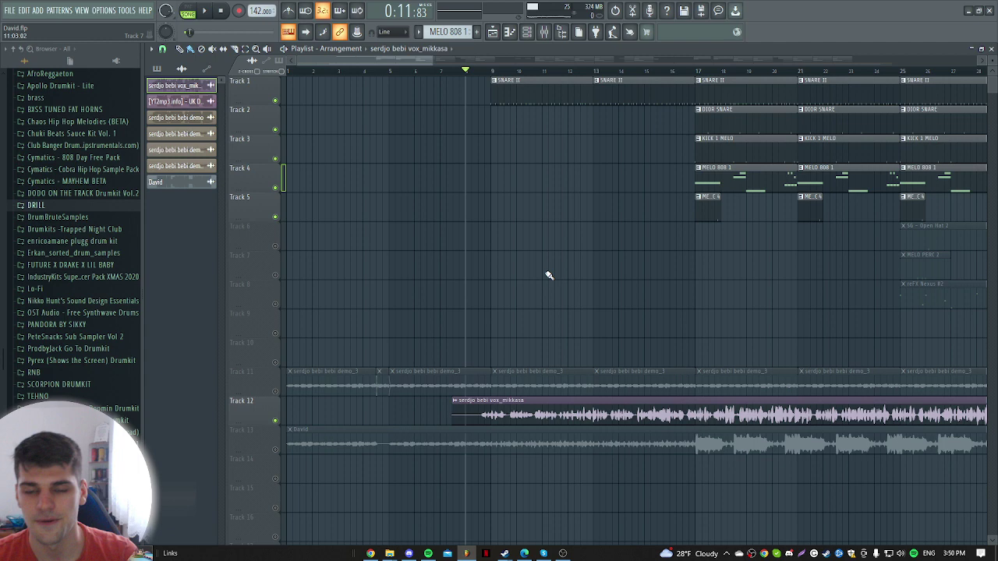
Step: Place the playhead late in bar 7, just after the start of the vocal clip on track 12
{"action": "scroll", "coordinate": [571, 222], "scroll_direction": "down", "scroll_amount": 1}
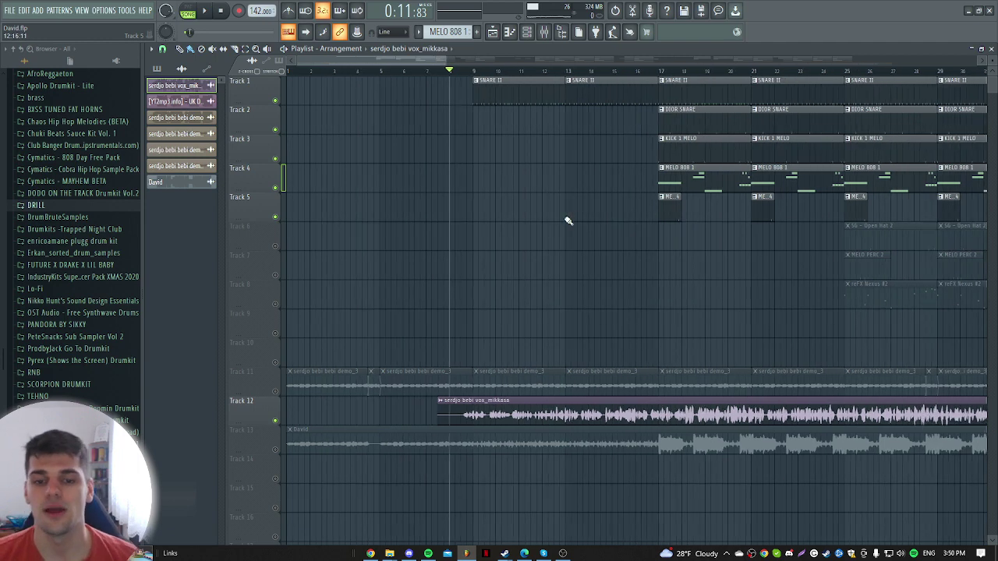
{"action": "left_click_drag", "start_coordinate": [406, 71], "coordinate": [393, 93]}
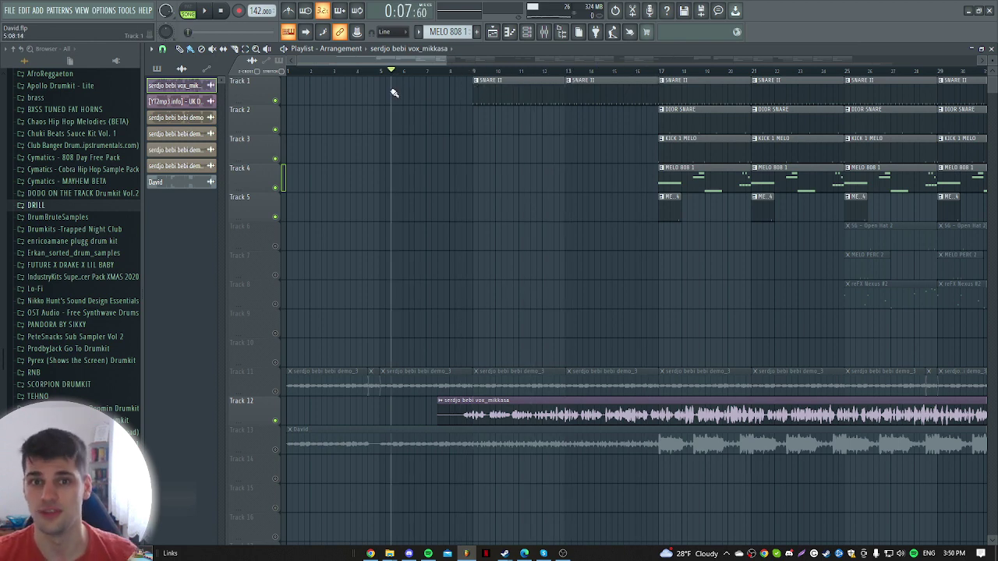
{"action": "scroll", "coordinate": [441, 187], "scroll_direction": "up", "scroll_amount": 3}
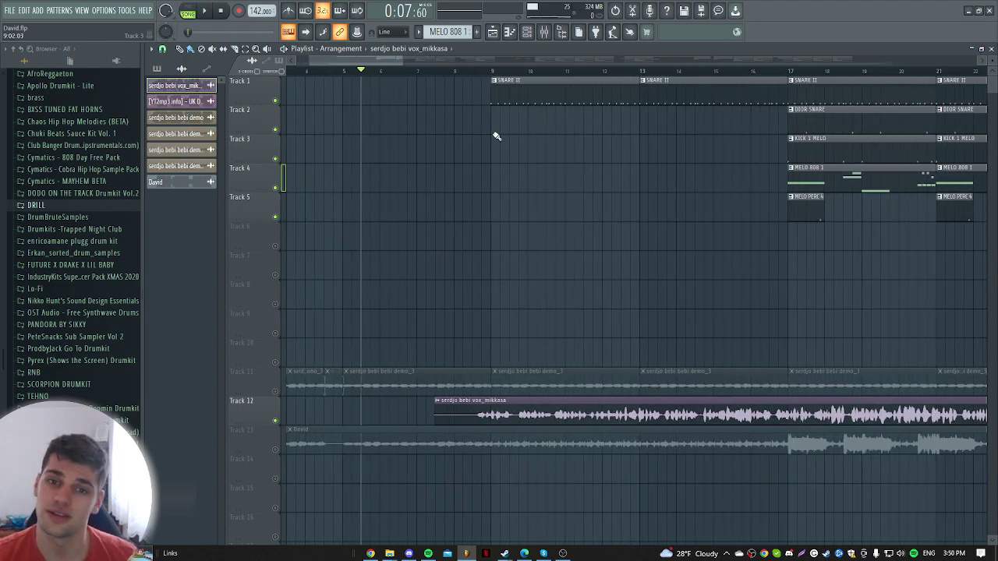
{"action": "left_click", "coordinate": [429, 72]}
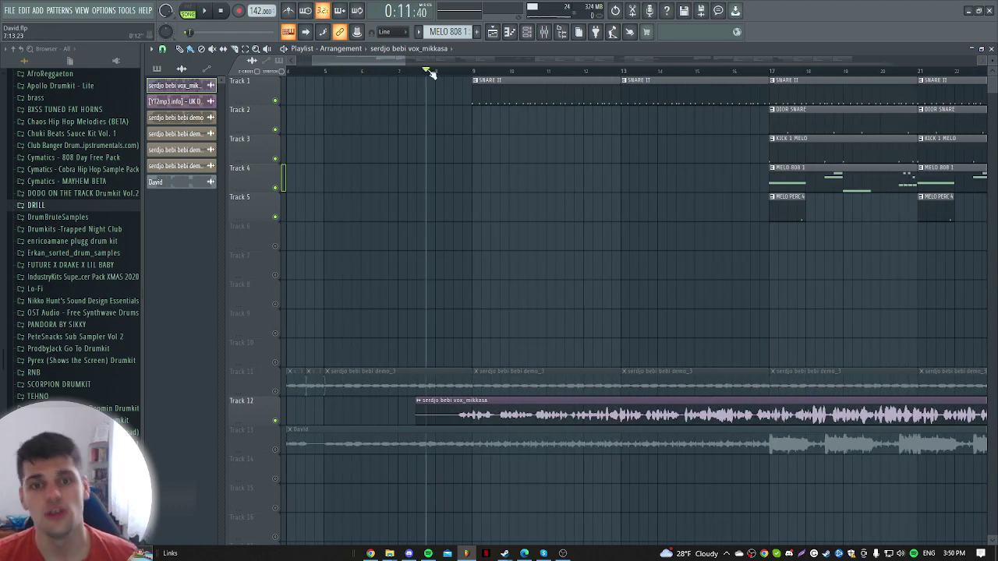
{"action": "scroll", "coordinate": [456, 117], "scroll_direction": "down", "scroll_amount": 3}
{"action": "scroll", "coordinate": [491, 134], "scroll_direction": "down", "scroll_amount": 2}
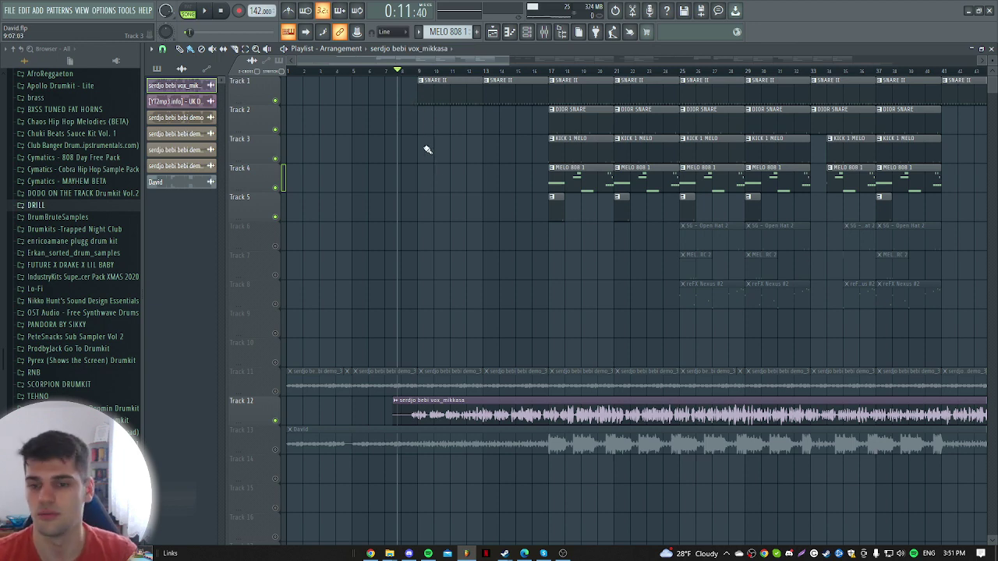
Step: Unmute tracks 6 to 9 and the melody clips on track 11 so they play along with the vocal
{"action": "scroll", "coordinate": [428, 149], "scroll_direction": "down", "scroll_amount": 3}
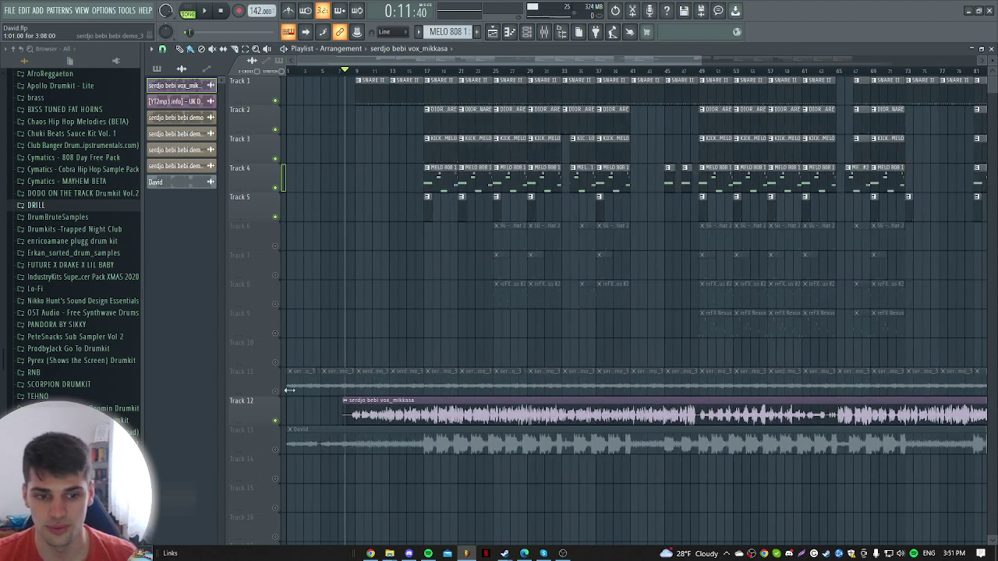
{"action": "mouse_move", "coordinate": [281, 395]}
{"action": "left_mouse_down"}
{"action": "mouse_move", "coordinate": [271, 299]}
{"action": "mouse_move", "coordinate": [279, 249]}
{"action": "left_mouse_up"}
{"action": "scroll", "coordinate": [343, 308], "scroll_direction": "down", "scroll_amount": 2}
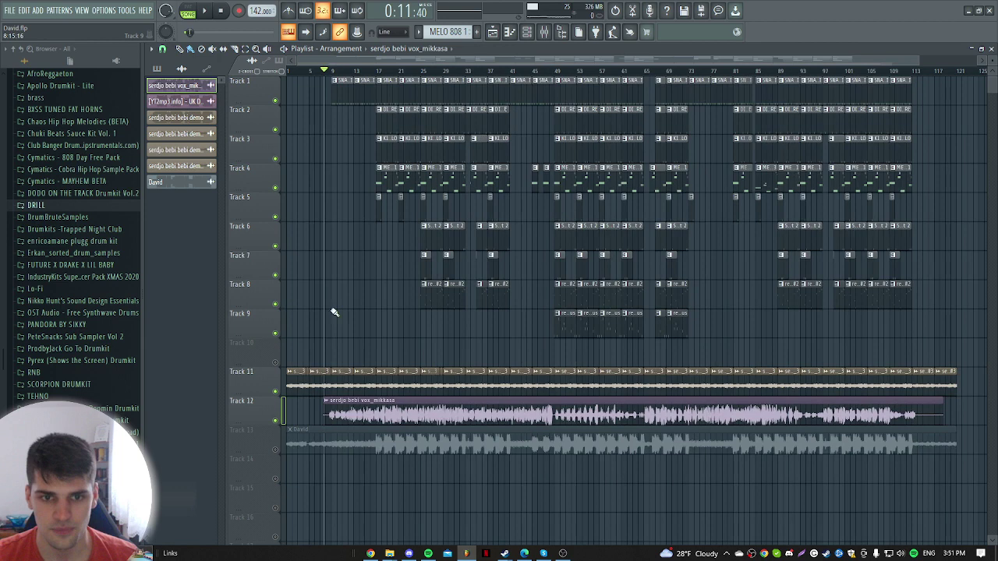
Step: Play the full arrangement from bar 9, jump ahead to bar 17 to hear the drums enter, and stop playback
{"action": "left_click", "coordinate": [334, 74]}
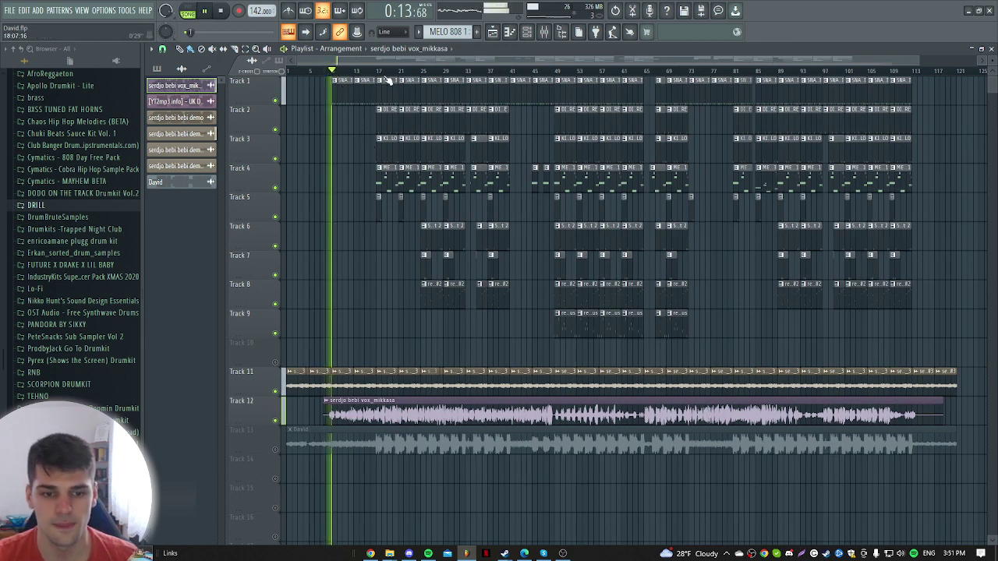
{"action": "left_click", "coordinate": [381, 75]}
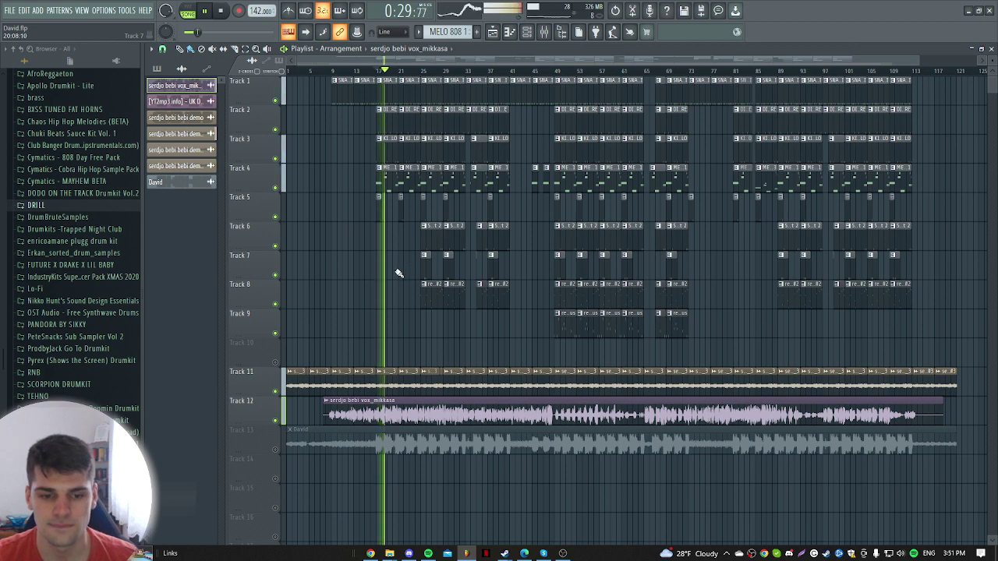
{"action": "key", "text": "space"}
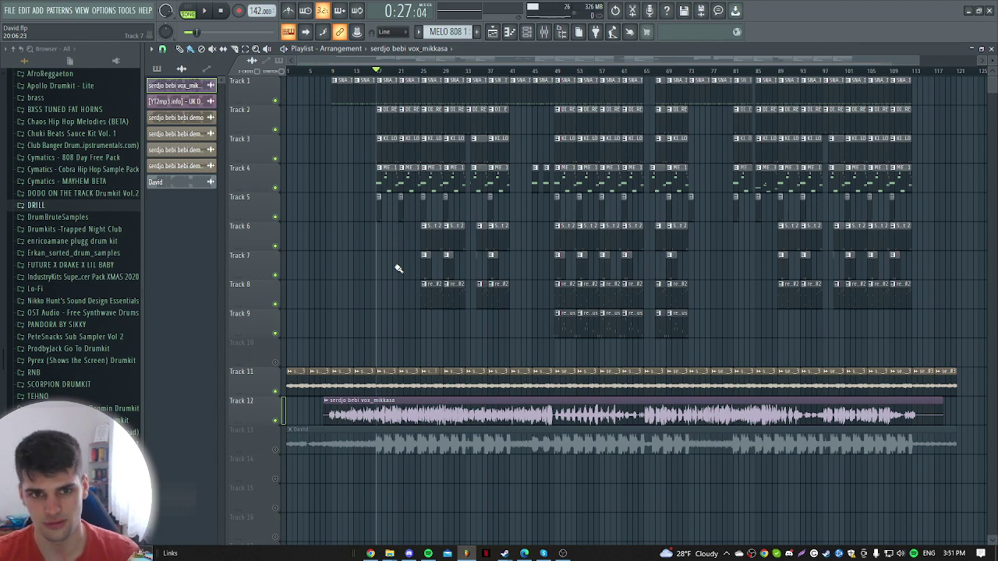
Step: Move playback to about bar 24, set the vocal clip's channel volume to about 61%, and close its settings
{"action": "scroll", "coordinate": [403, 226], "scroll_direction": "up", "scroll_amount": 1}
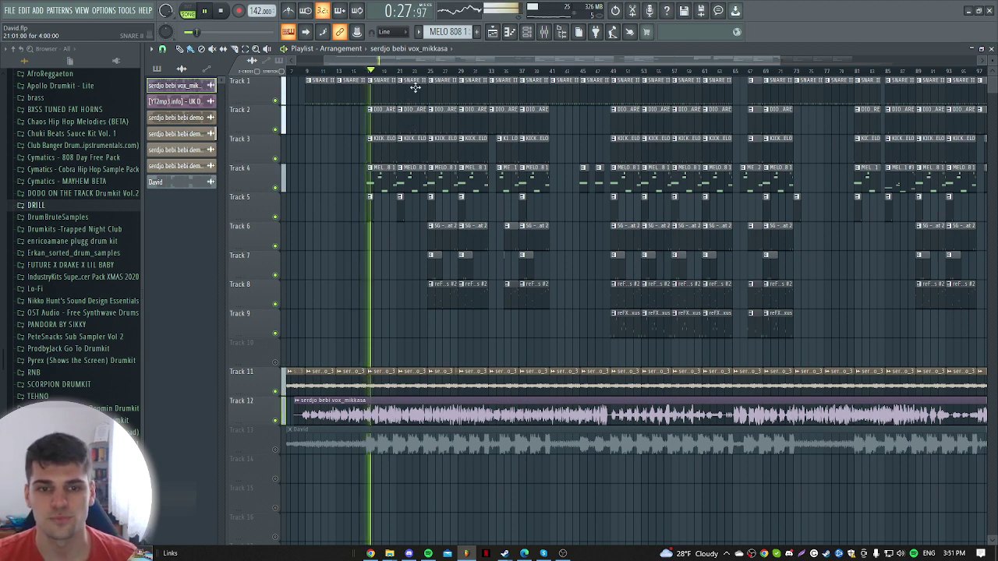
{"action": "left_click", "coordinate": [424, 71]}
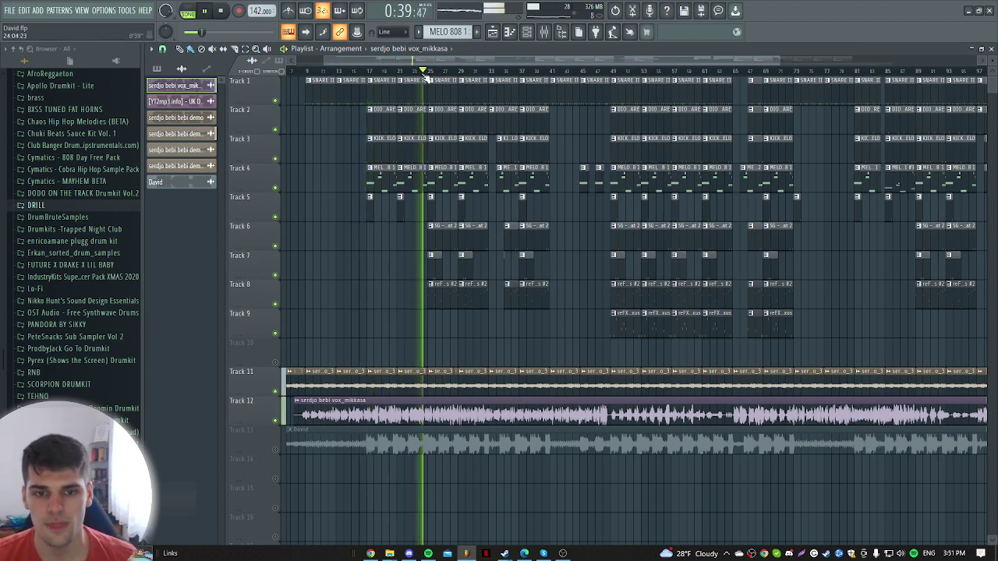
{"action": "double_click", "coordinate": [479, 408]}
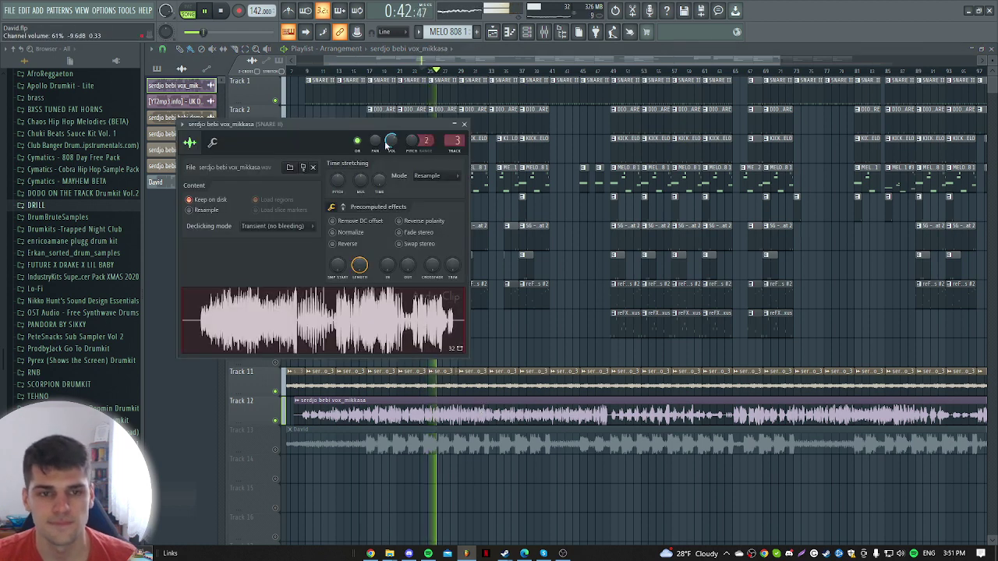
{"action": "key", "text": "Escape"}
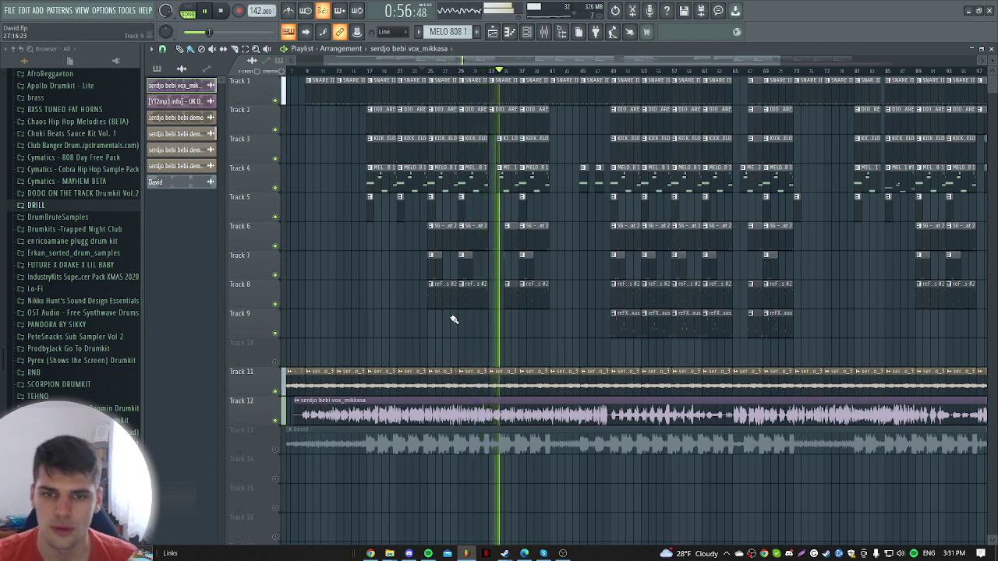
Step: Listen to the vocal against the full beat up to about bar 37 and stop playback
{"action": "scroll", "coordinate": [581, 323], "scroll_direction": "down", "scroll_amount": 2}
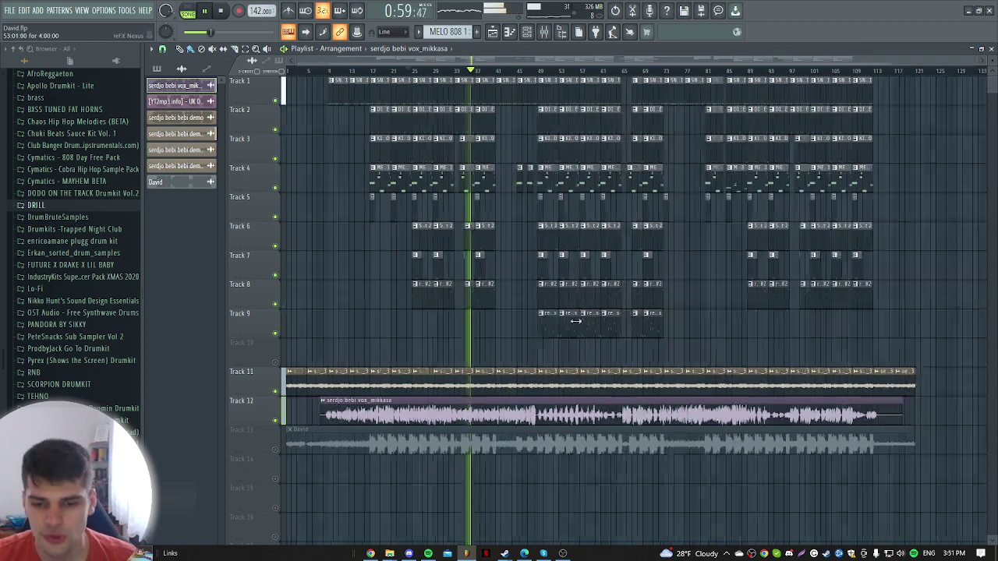
{"action": "scroll", "coordinate": [576, 321], "scroll_direction": "down", "scroll_amount": 1}
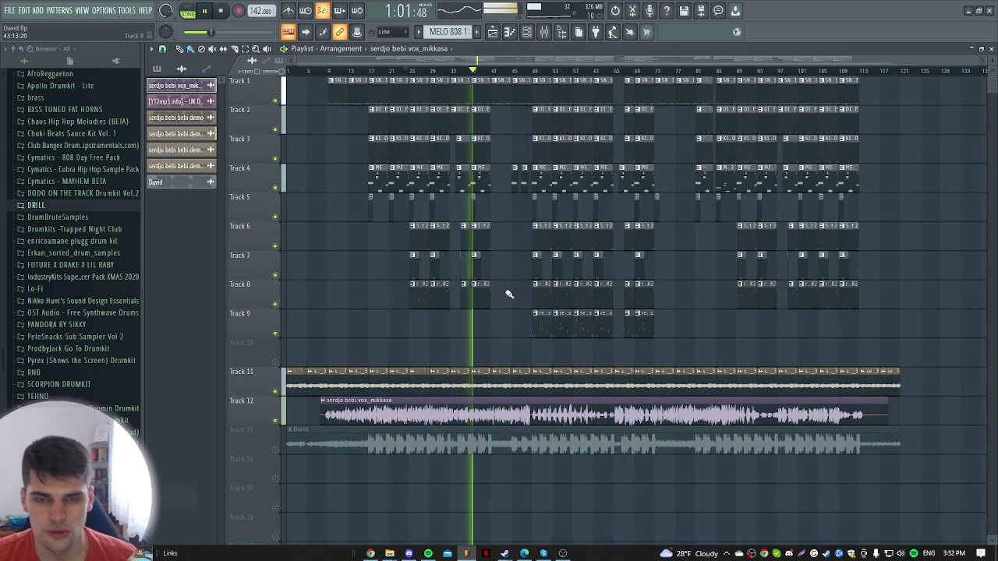
{"action": "key", "text": "space"}
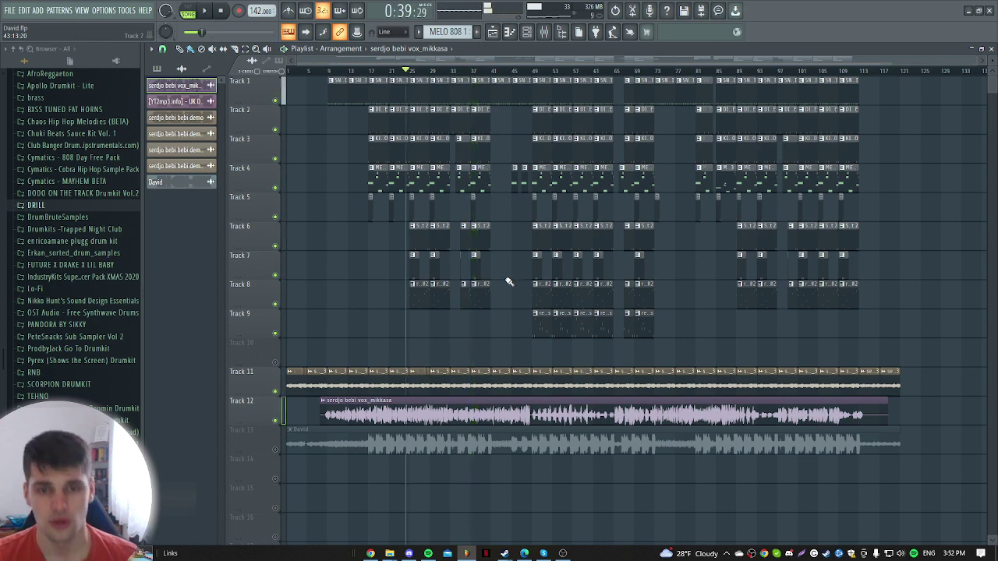
{"action": "scroll", "coordinate": [508, 282], "scroll_direction": "down", "scroll_amount": 3}
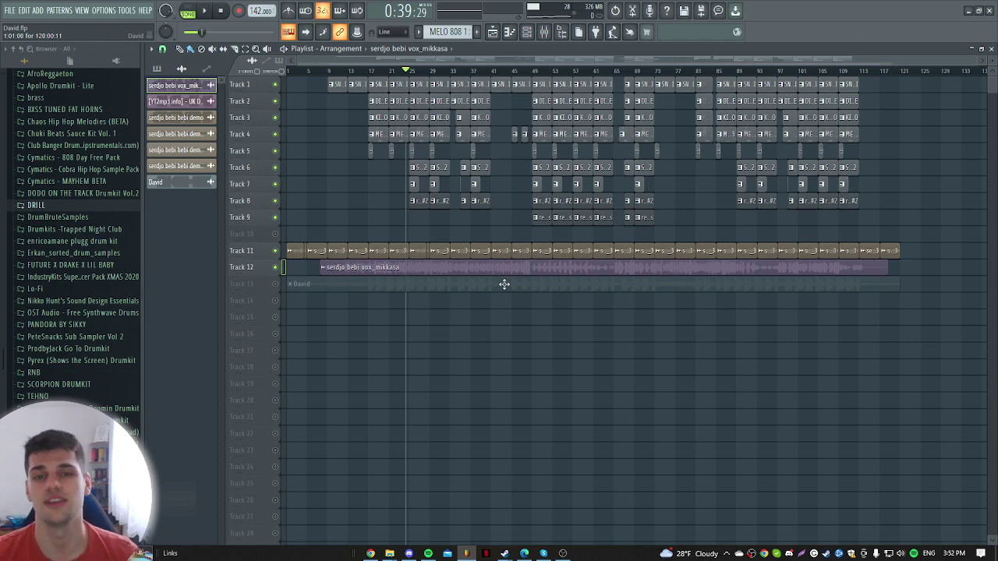
{"action": "scroll", "coordinate": [367, 85], "scroll_direction": "up", "scroll_amount": 8}
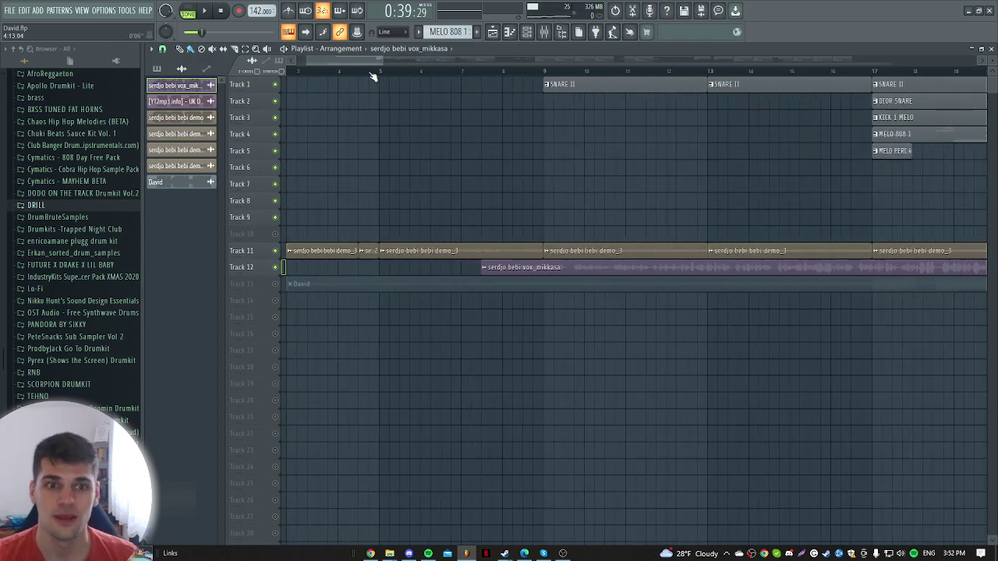
{"action": "scroll", "coordinate": [452, 194], "scroll_direction": "down", "scroll_amount": 5}
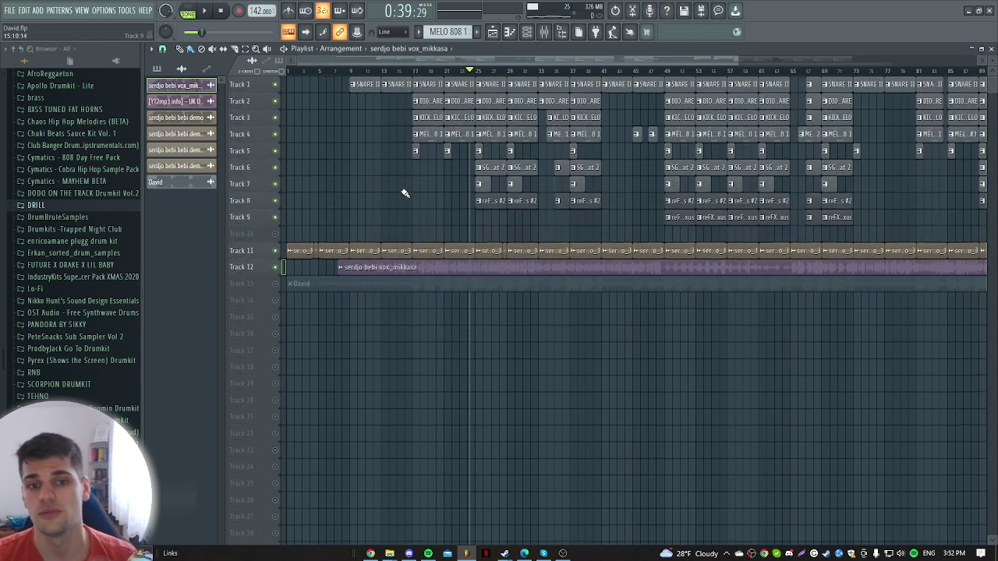
Step: Switch to the OBS Studio window
{"action": "left_click", "coordinate": [562, 552]}
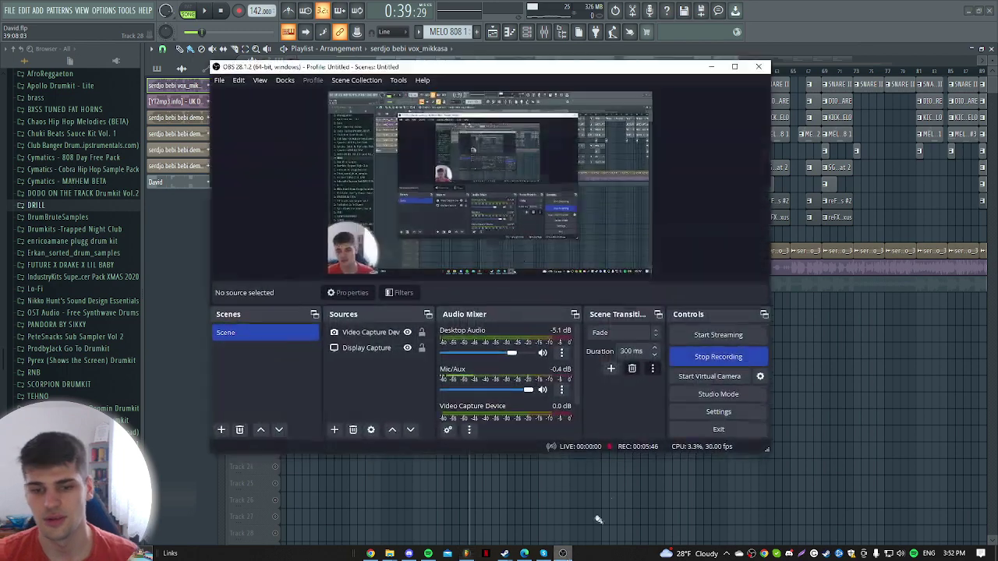